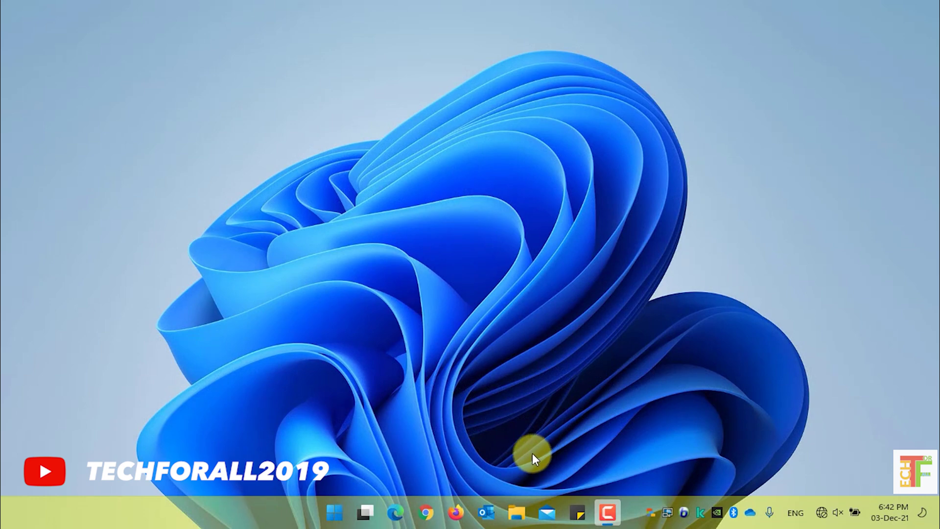
Step: Open Firefox and load the Kerio Control admin page at 192.168.137.1:4080/admin
left_click(458, 513)
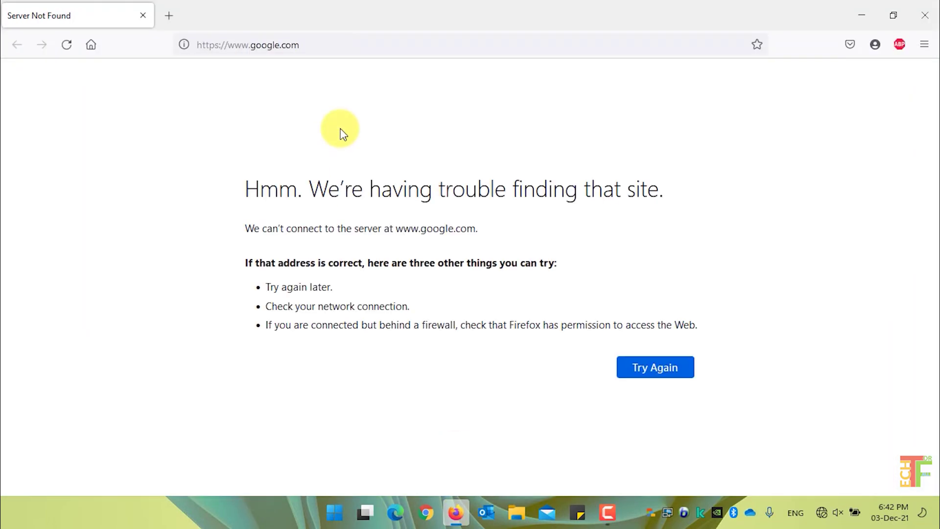
left_click(368, 46)
type("192.168.137.1:4080/admin")
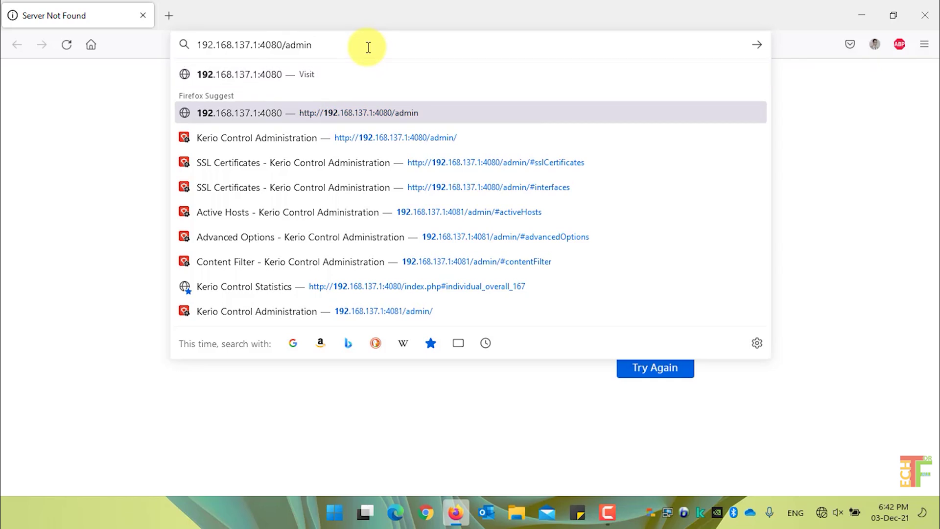
key("Escape")
key("Return")
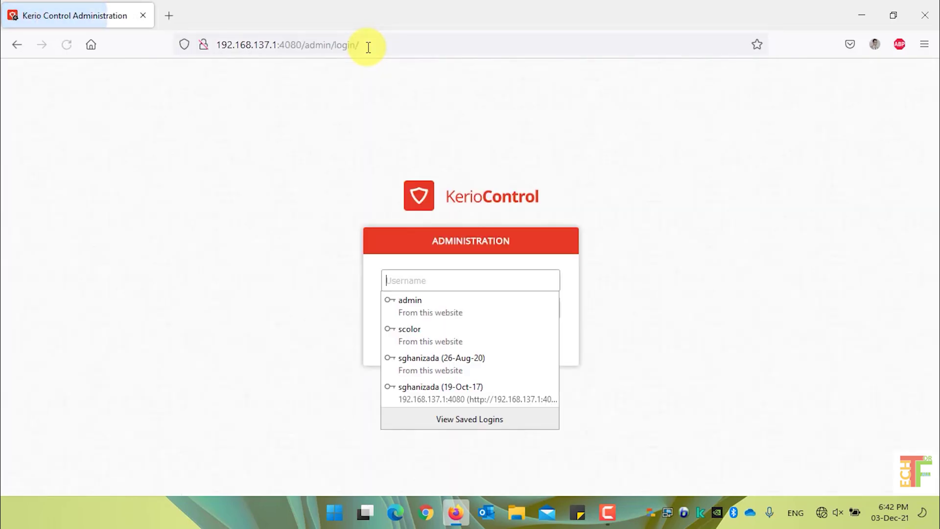
Step: Log in with the administrator username and password, declining to update the saved login
left_click(472, 282)
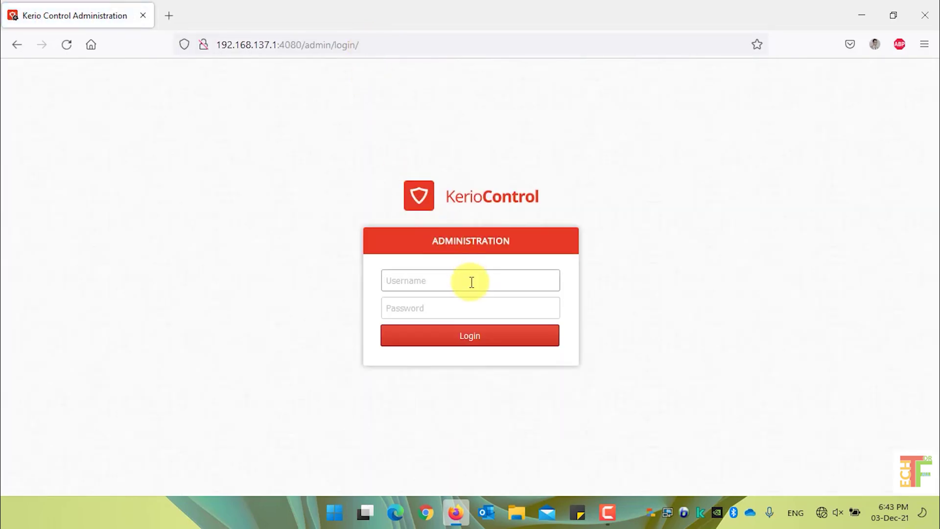
type("admin")
key("Down")
key("Return")
key("Tab")
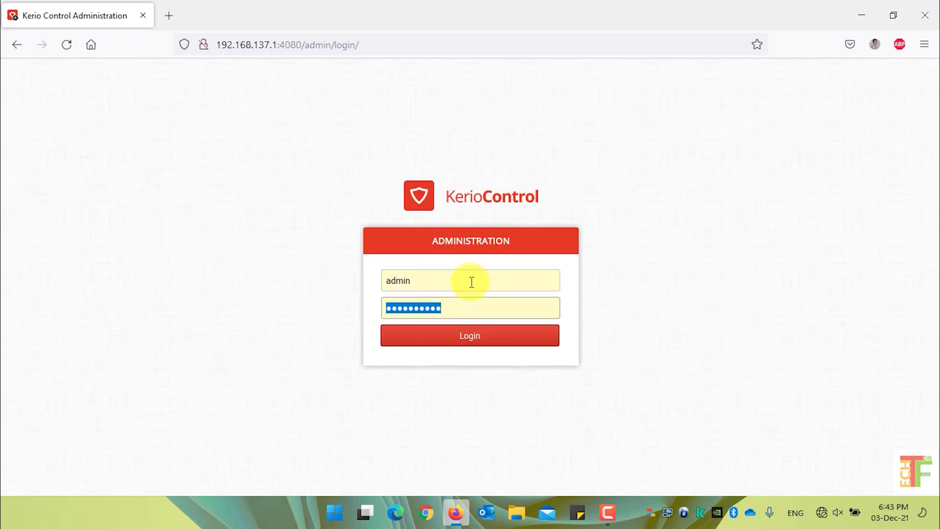
type("•••••••••")
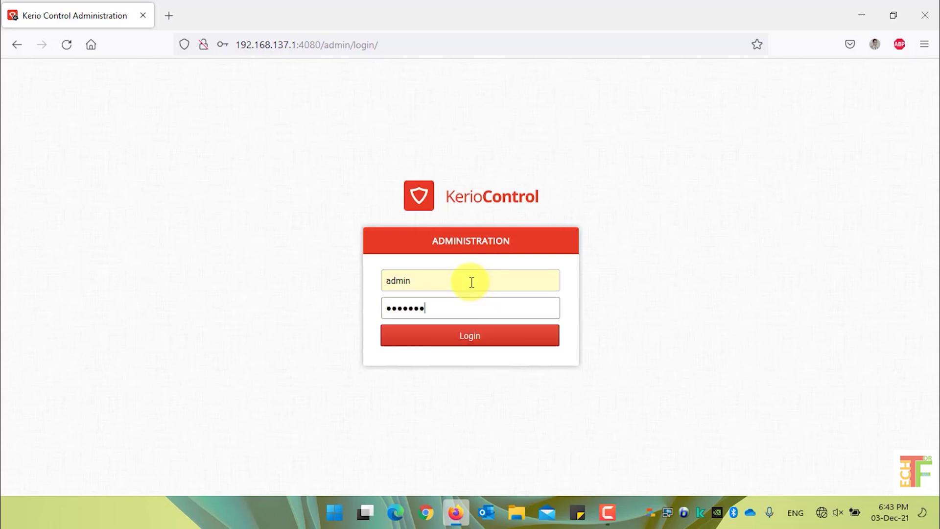
type("•")
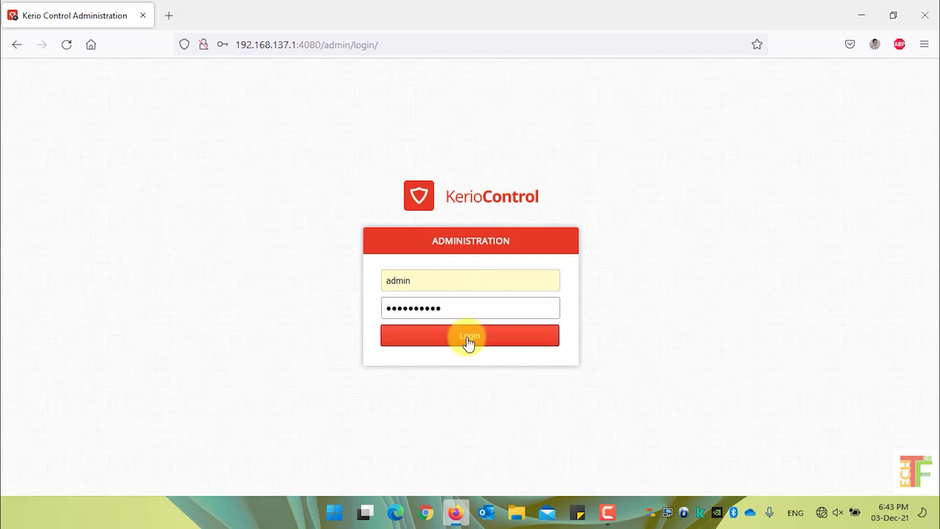
left_click(468, 342)
left_click(398, 220)
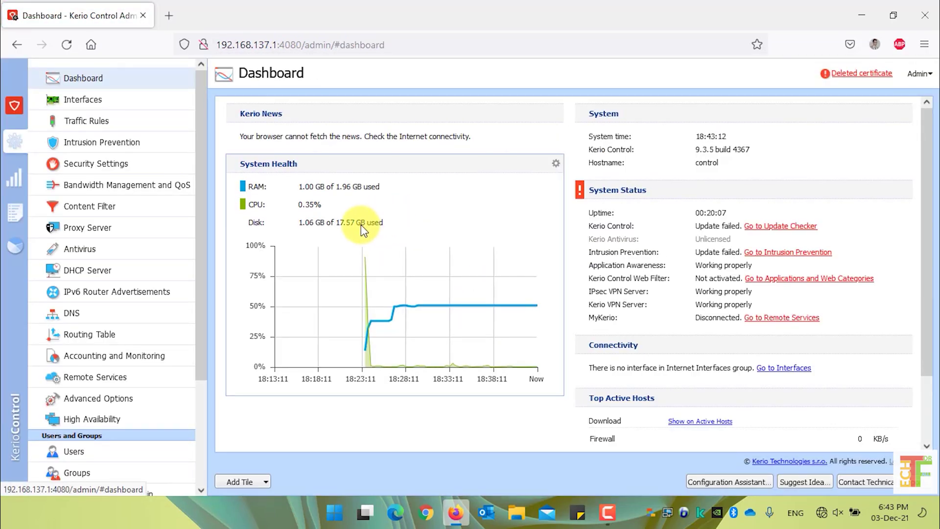
Step: Open the SSL Certificates page under Definitions in the sidebar
scroll(164, 361, "down", 5)
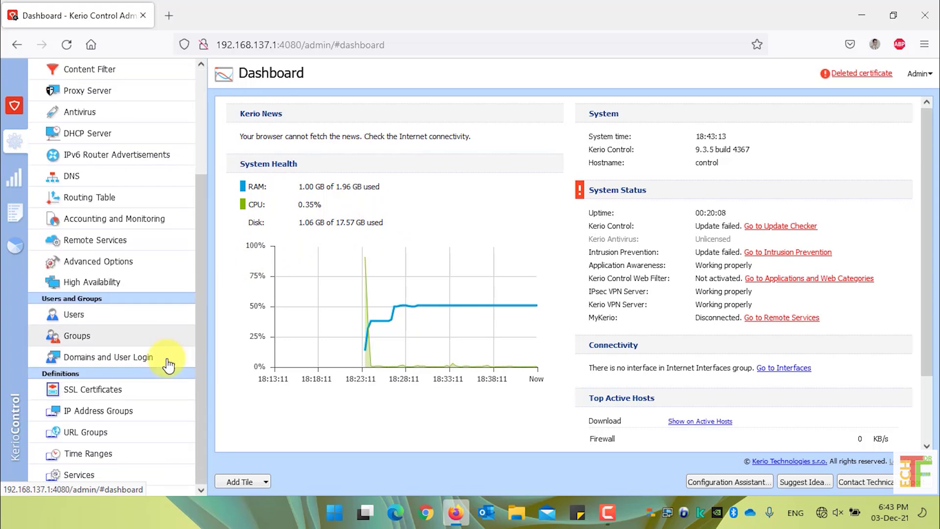
left_click(145, 396)
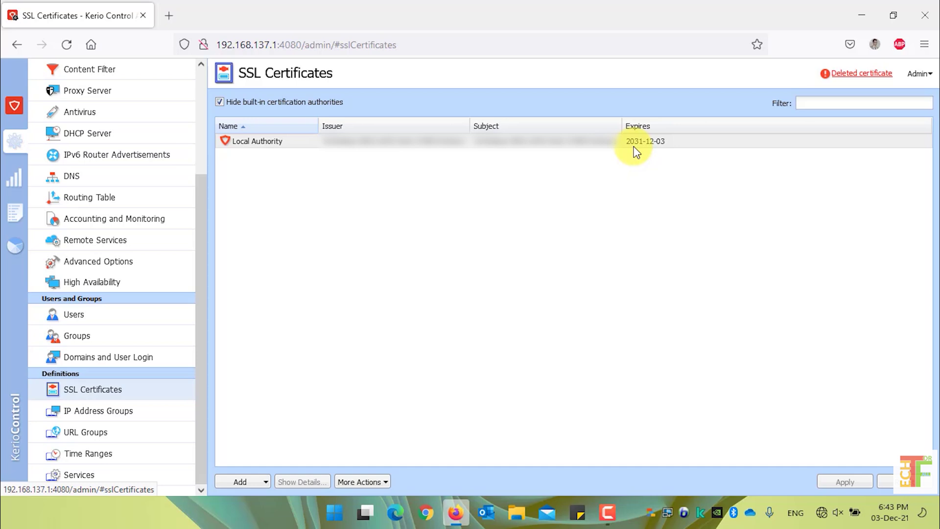
Step: Create a new Local Authority certificate with Country United States, valid for 10 years
left_click(265, 482)
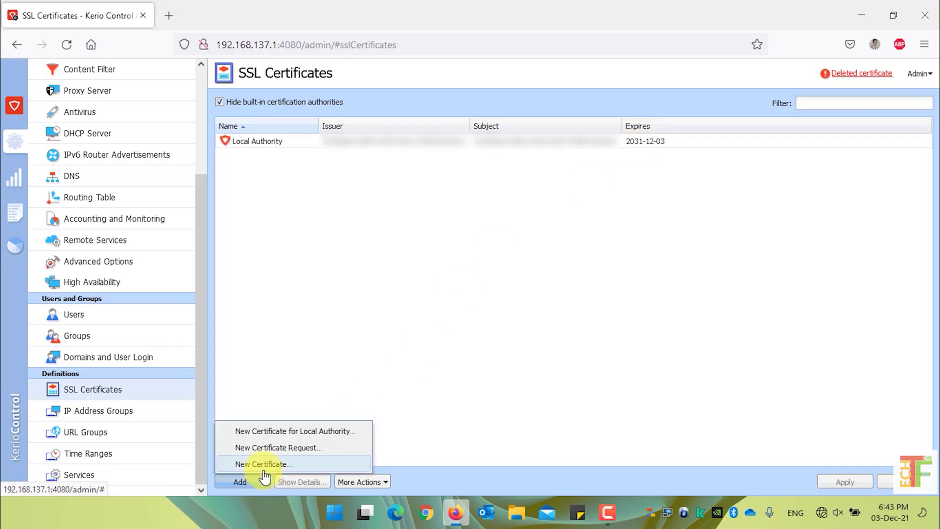
left_click(319, 434)
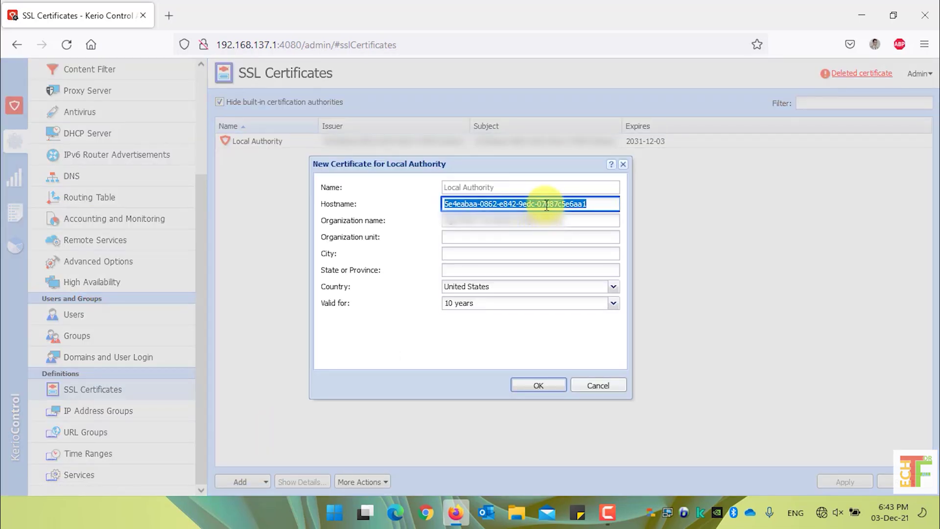
left_click(570, 222)
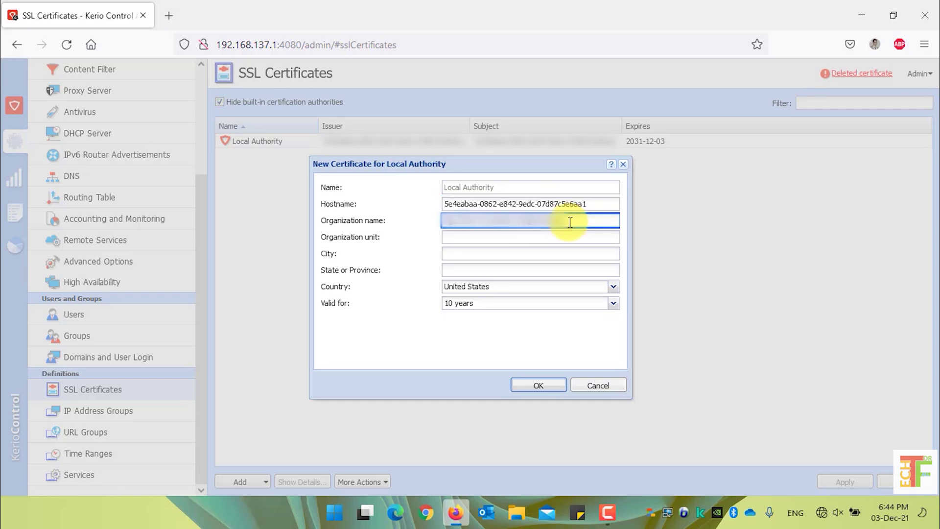
left_click(499, 238)
left_click(520, 253)
left_click(532, 267)
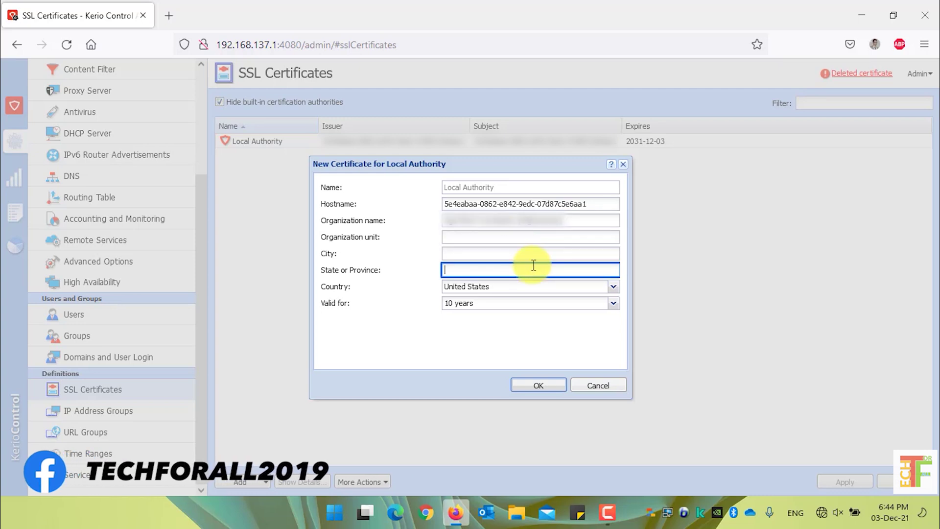
left_click(616, 288)
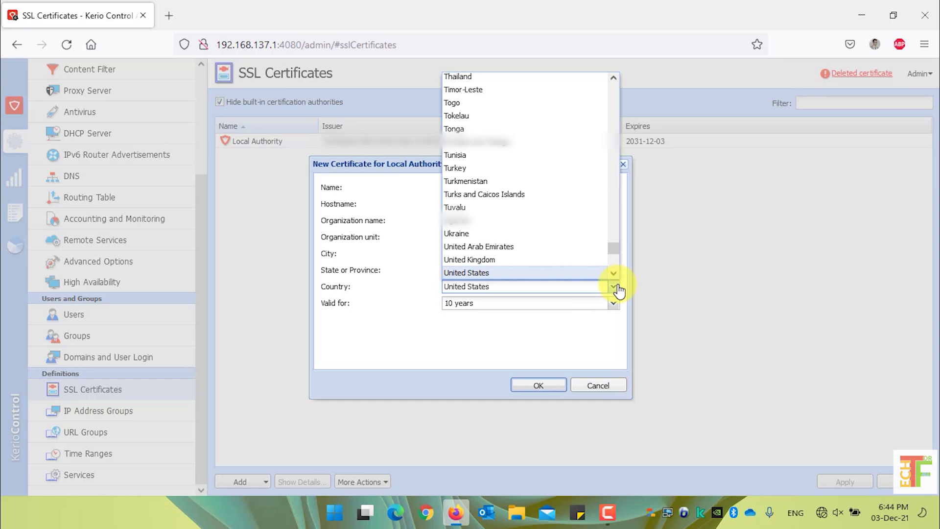
left_click(618, 289)
left_click(614, 305)
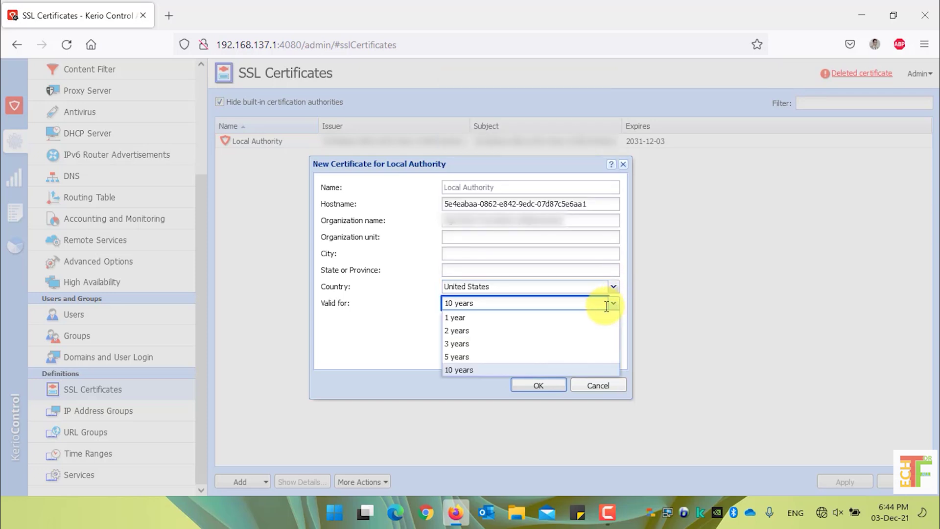
left_click(504, 371)
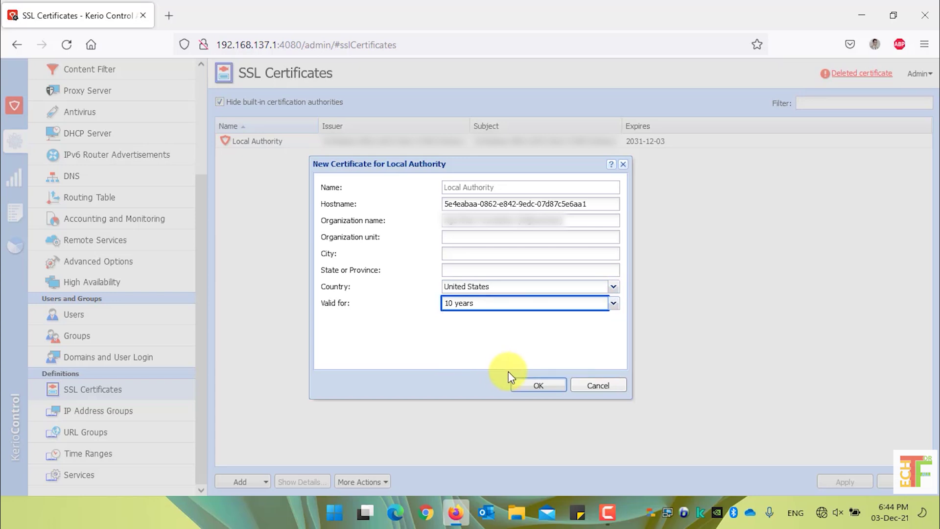
left_click(540, 386)
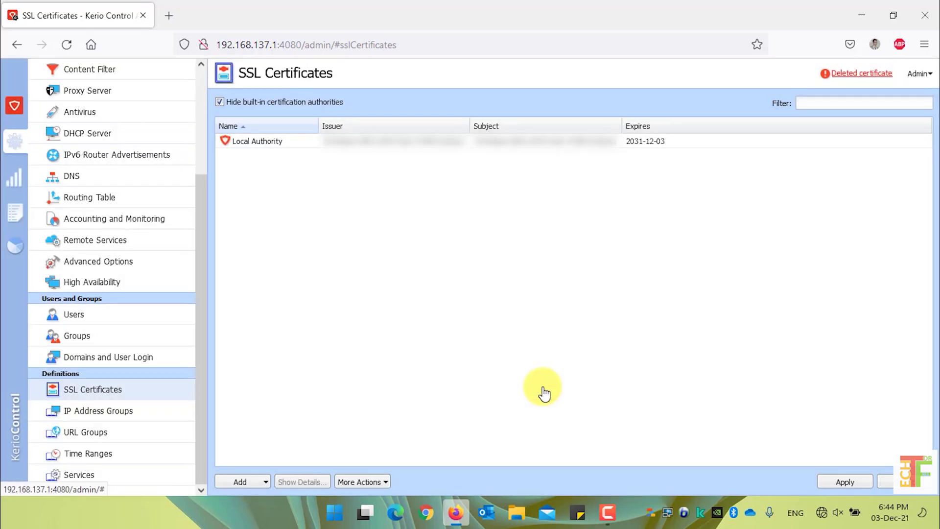
Step: Apply the changes so Local Authority and Obsolete Local Authority are both listed
left_click(846, 484)
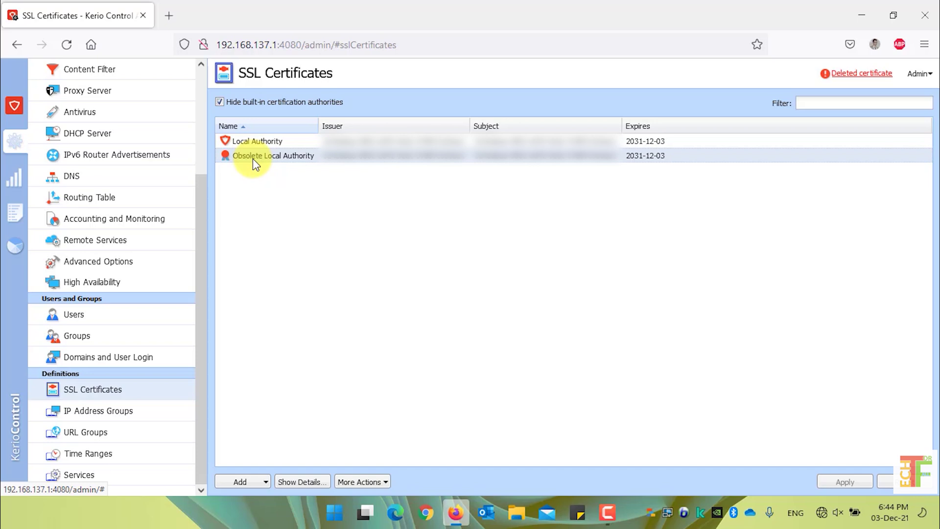
left_click(262, 484)
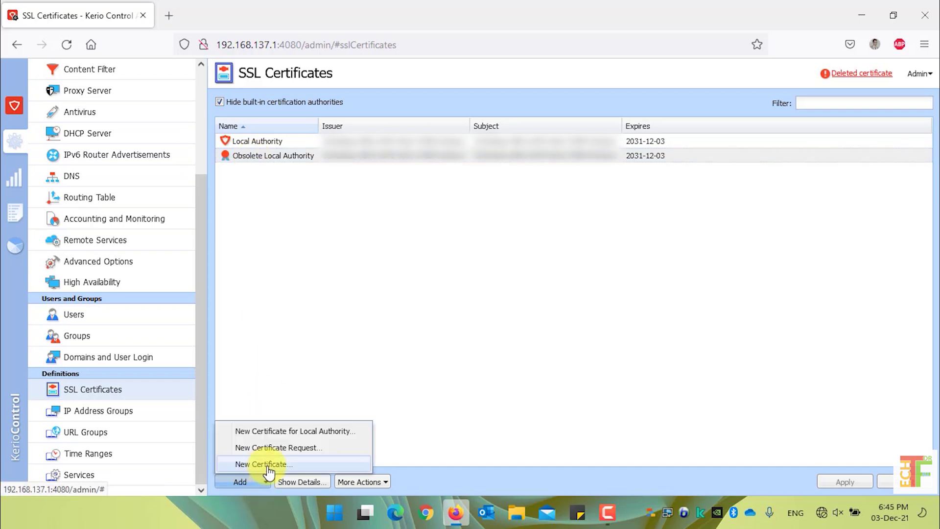
Step: Start a new certificate 'Certificate 2021' for hostname control, organization 'Tech Dr F Technologies'
left_click(268, 468)
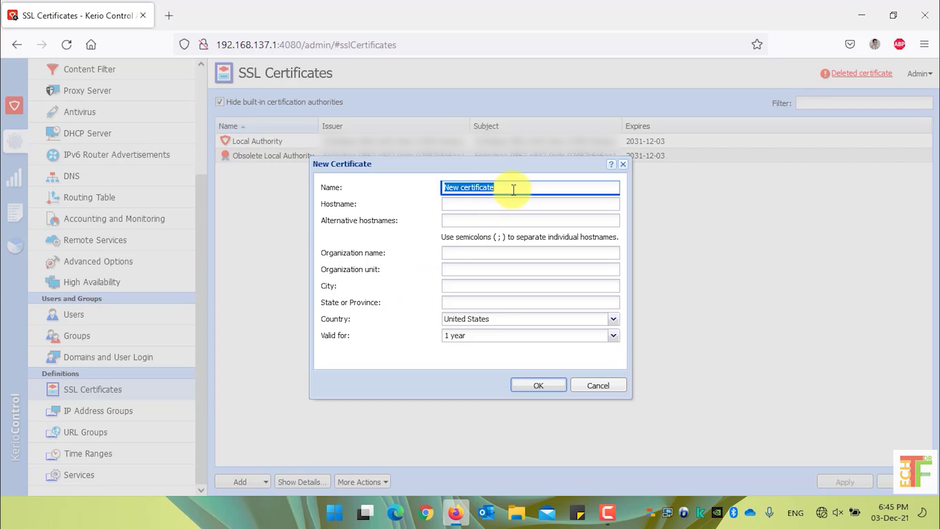
type("Certificate 2021")
key("Tab")
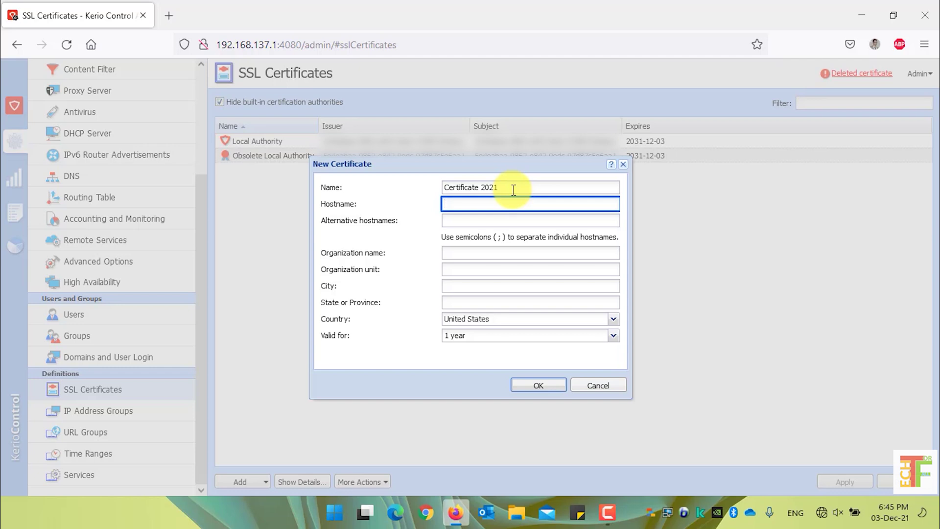
type("control")
left_click(489, 221)
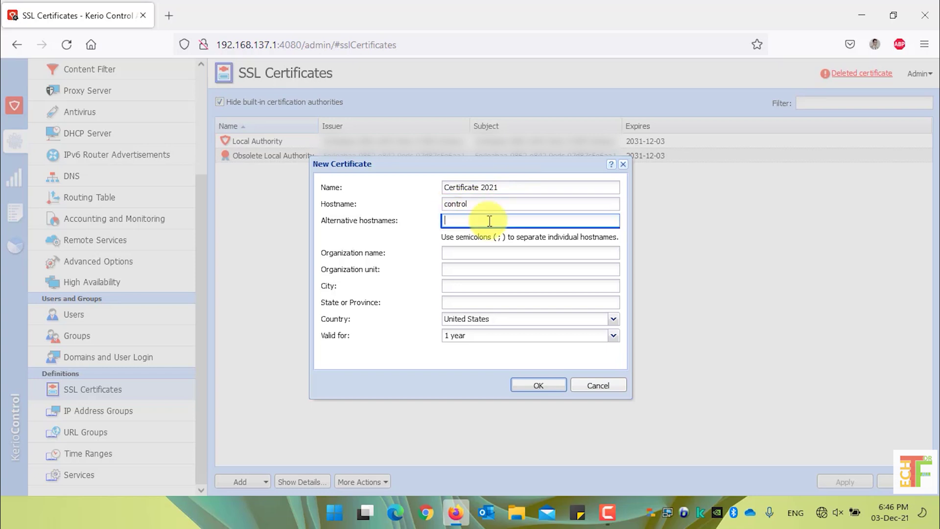
left_click(497, 252)
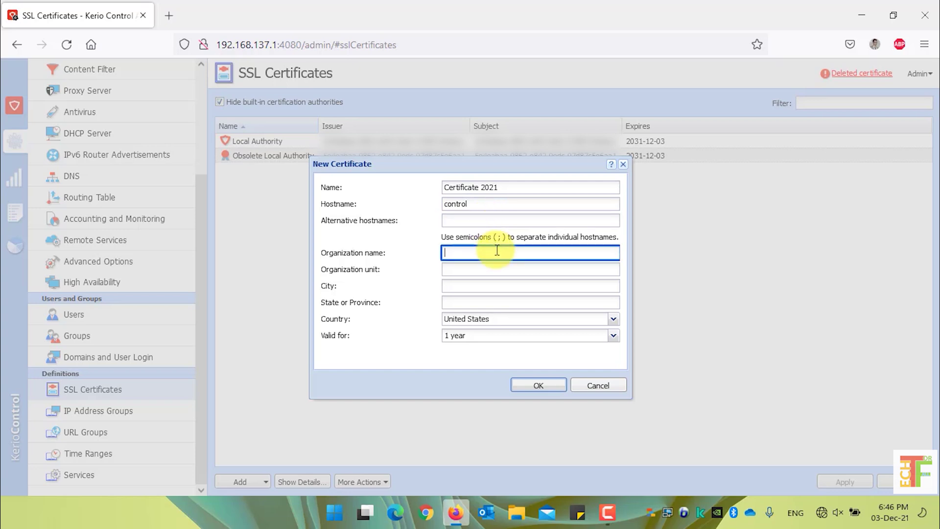
type("Tech Dr F")
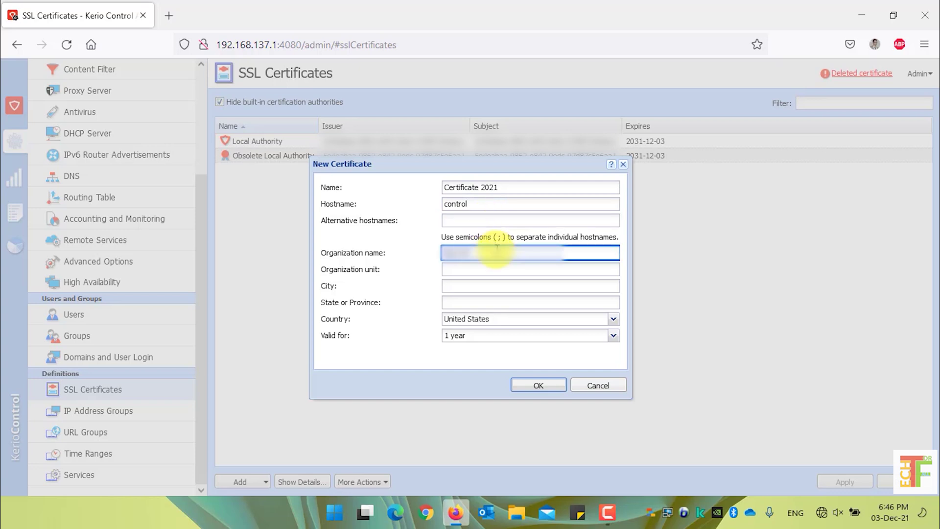
type(" Technologies")
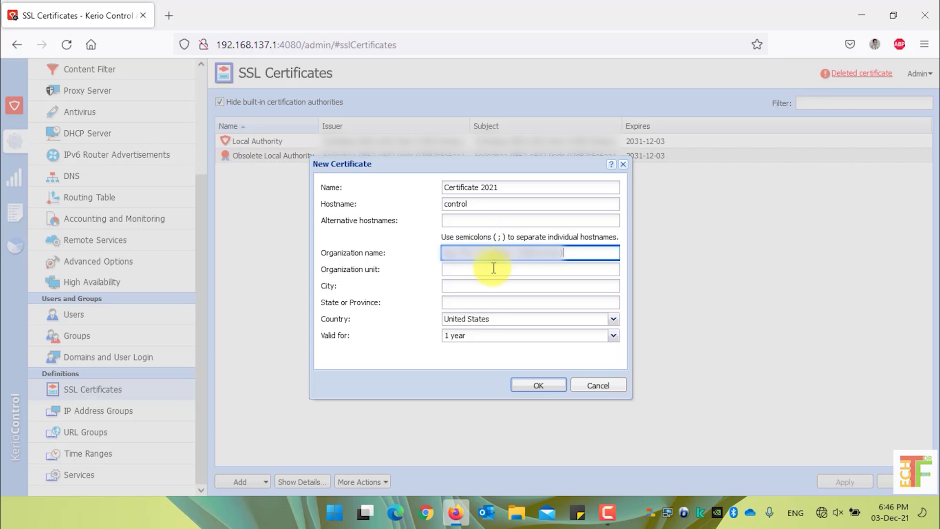
Step: Keep Country United States, set validity to 10 years, and create the certificate
left_click(496, 270)
left_click(499, 285)
left_click(511, 300)
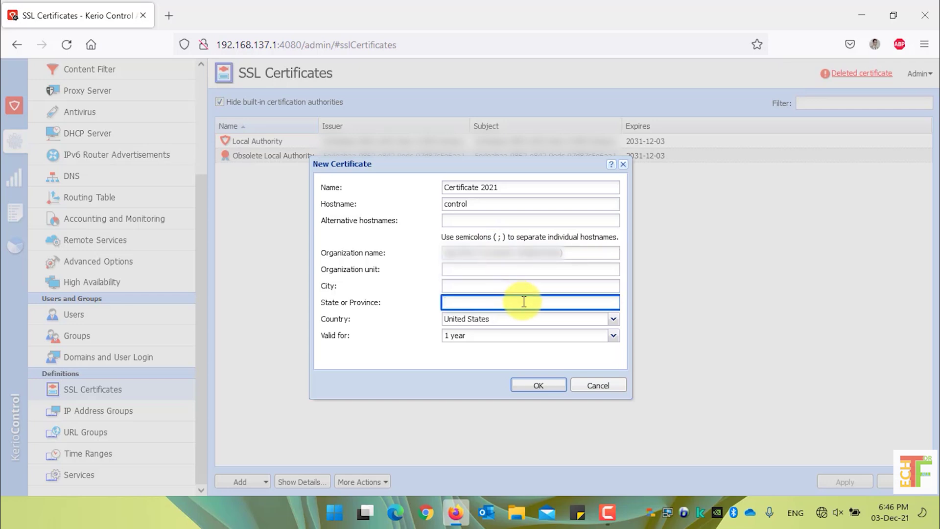
left_click(612, 321)
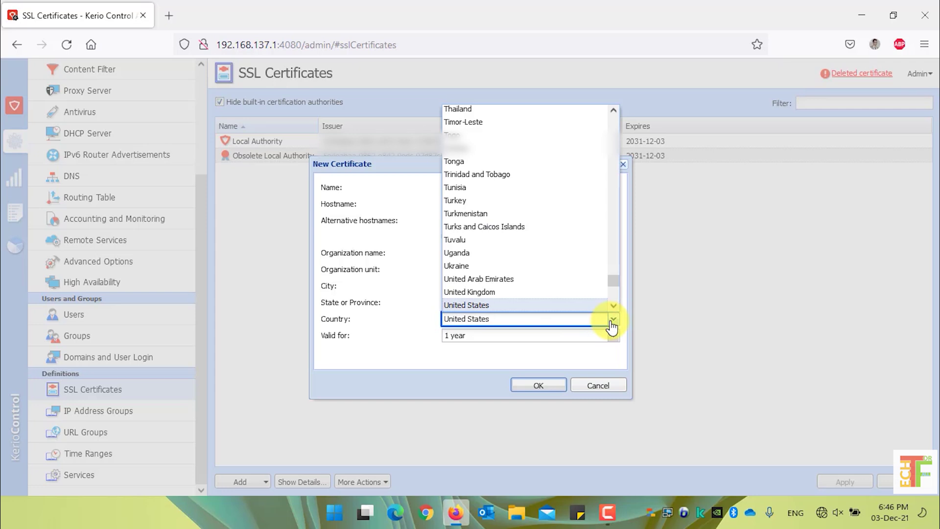
left_click(612, 323)
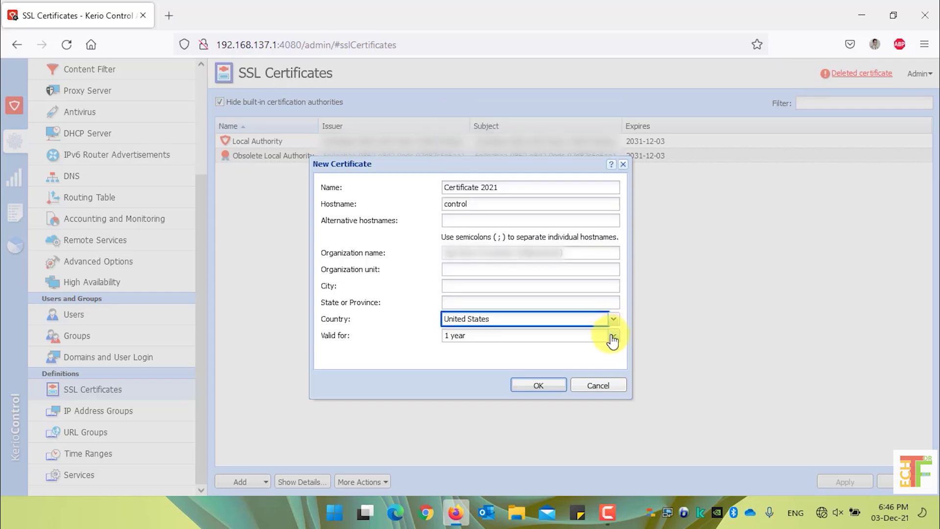
left_click(613, 338)
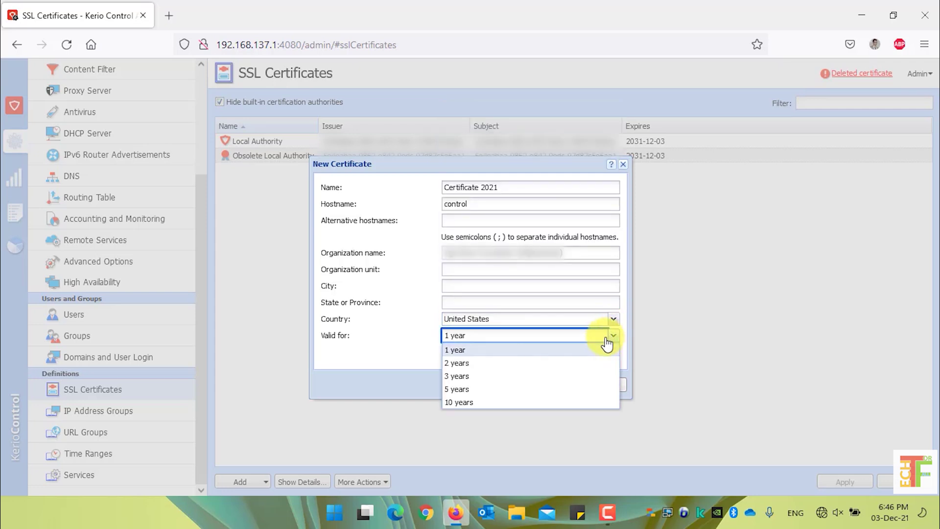
left_click(483, 403)
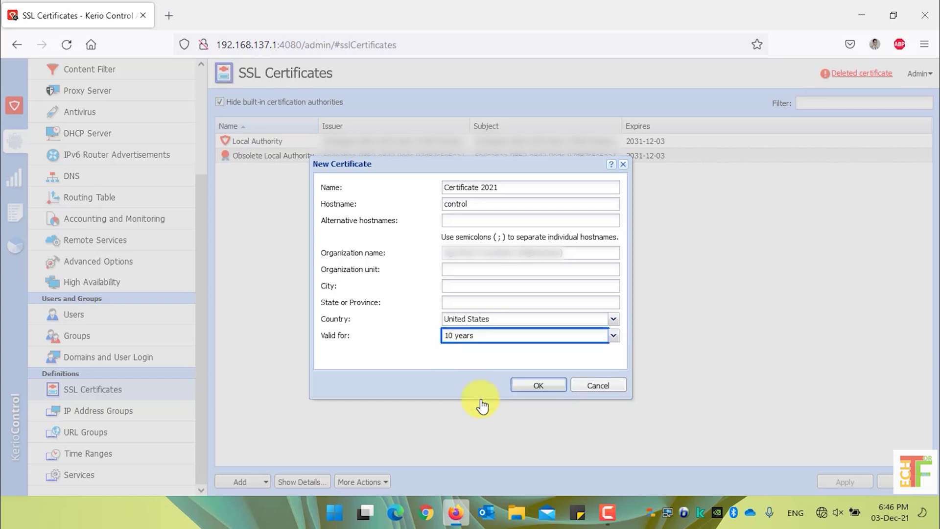
left_click(539, 387)
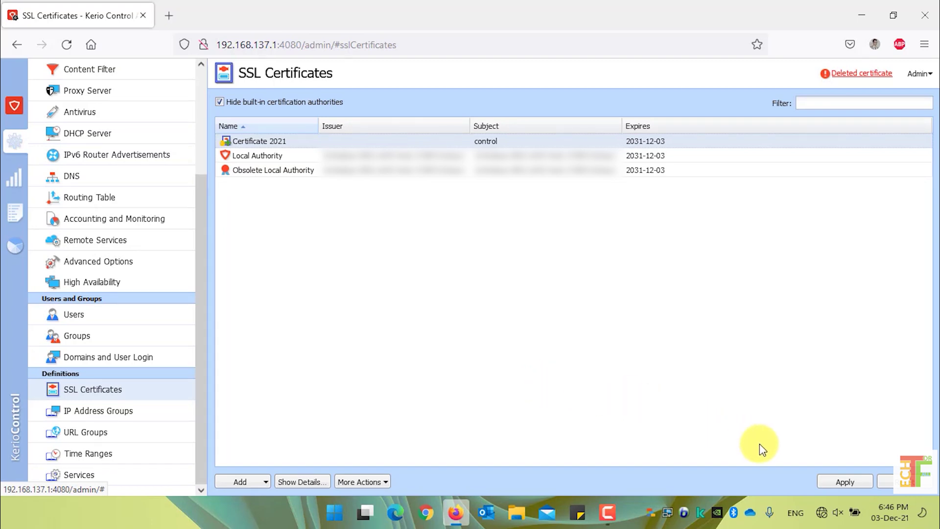
Step: Apply the Certificate 2021 addition and go to the Interfaces settings
left_click(847, 483)
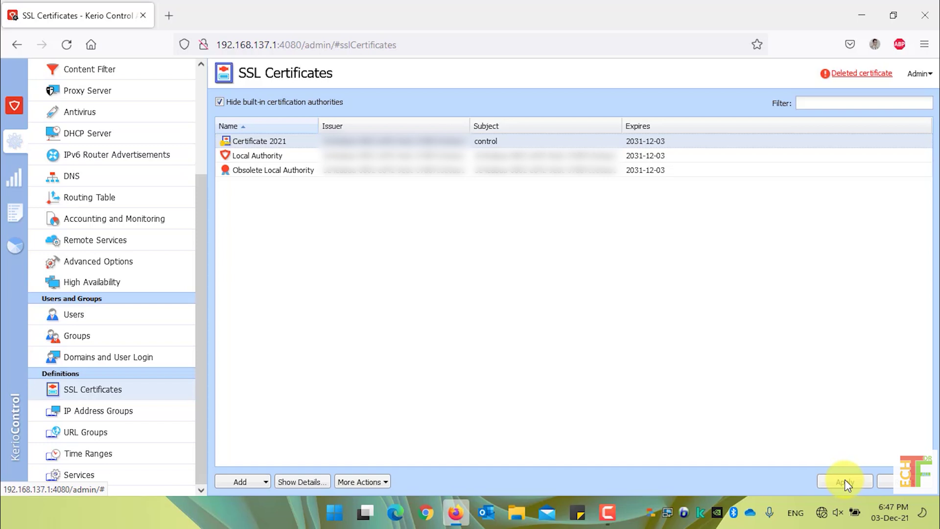
left_click_drag(197, 192, 185, 80)
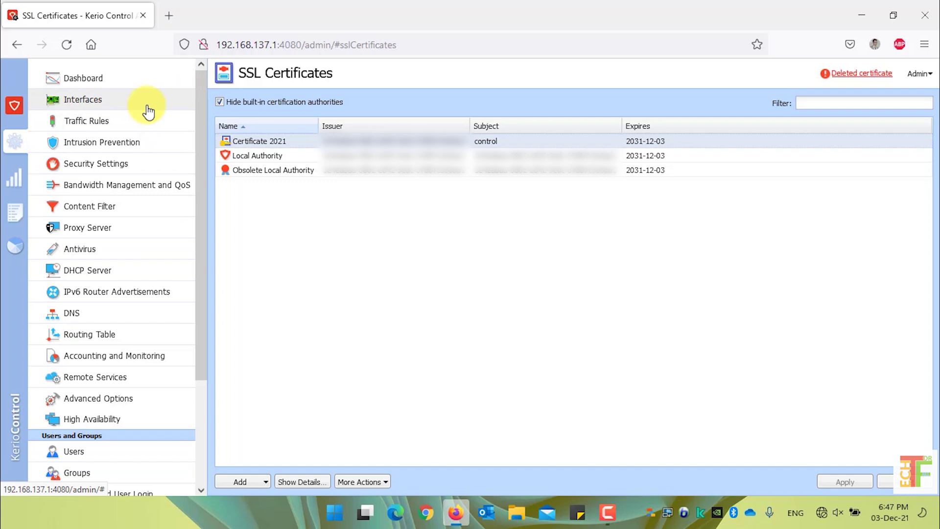
left_click(148, 105)
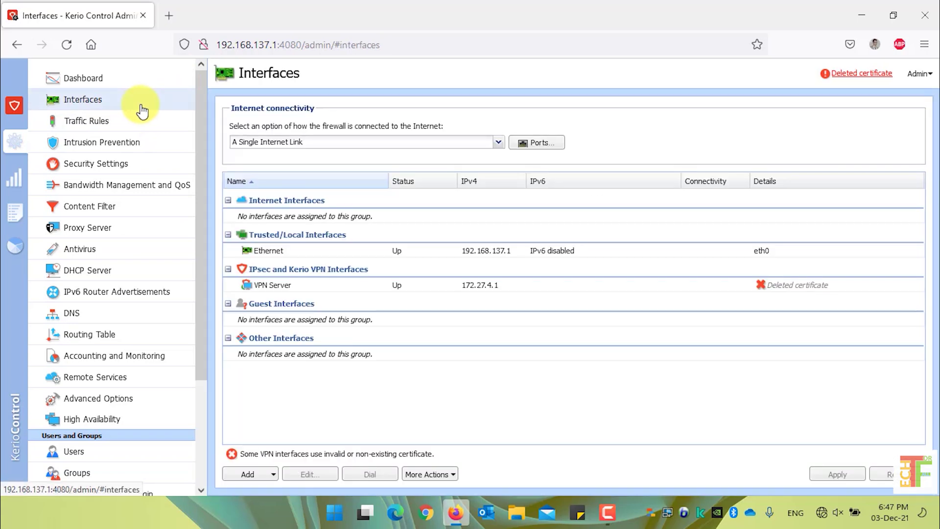
Step: Set Certificate 2021 for both IPsec VPN and Kerio VPN on the VPN Server, then apply
left_click(327, 288)
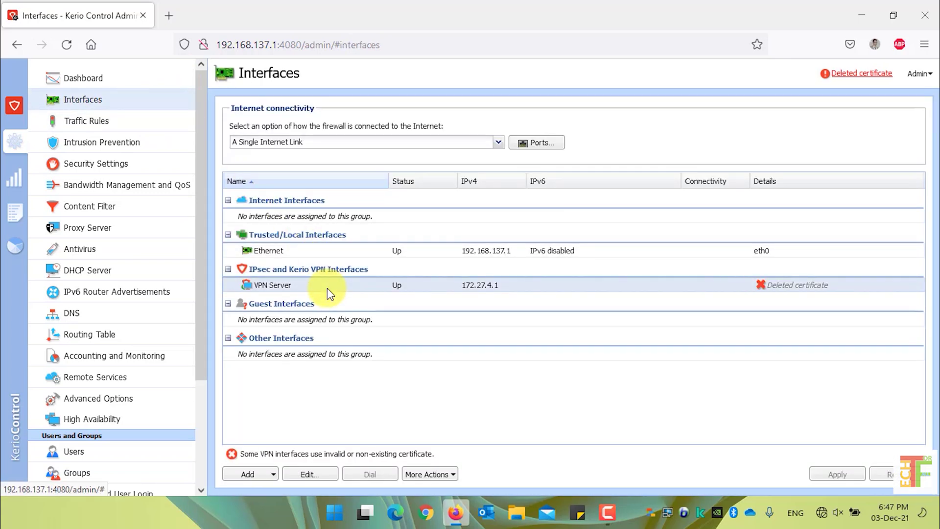
right_click(327, 288)
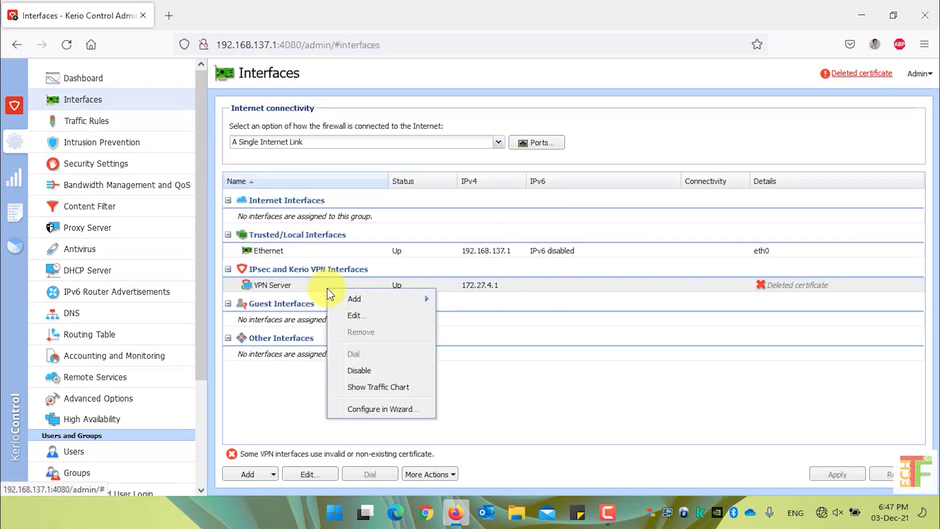
left_click(357, 318)
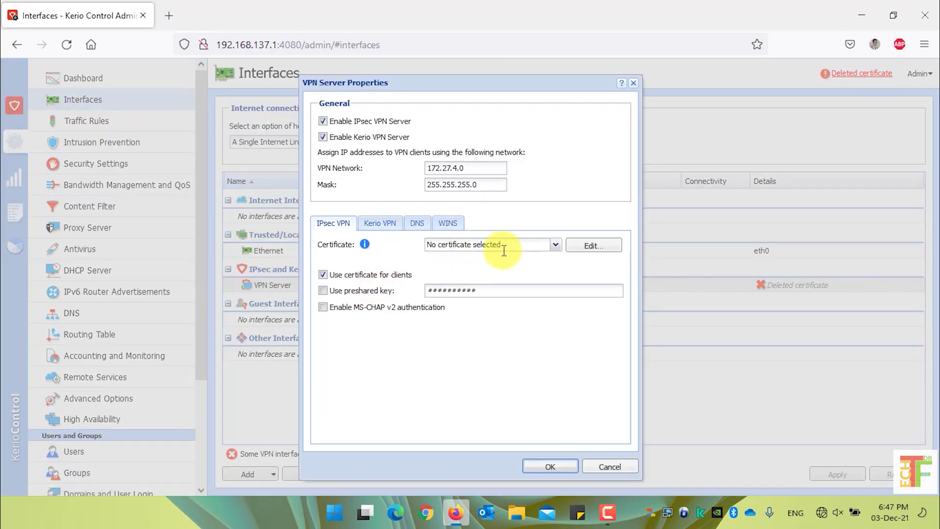
left_click(556, 249)
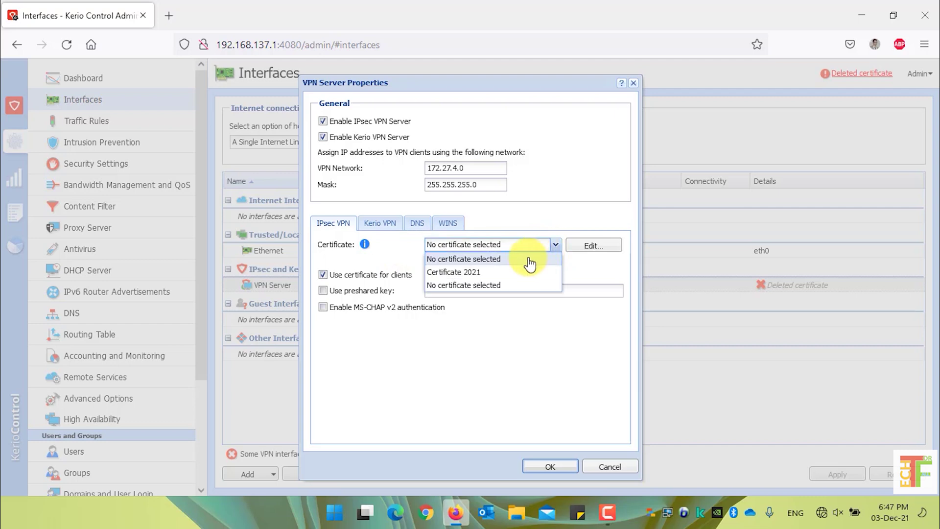
left_click(501, 273)
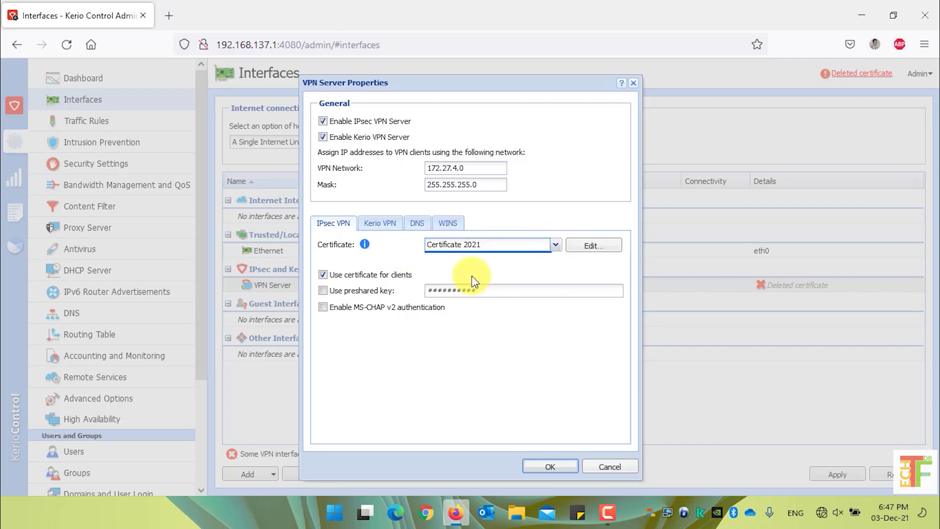
left_click(387, 226)
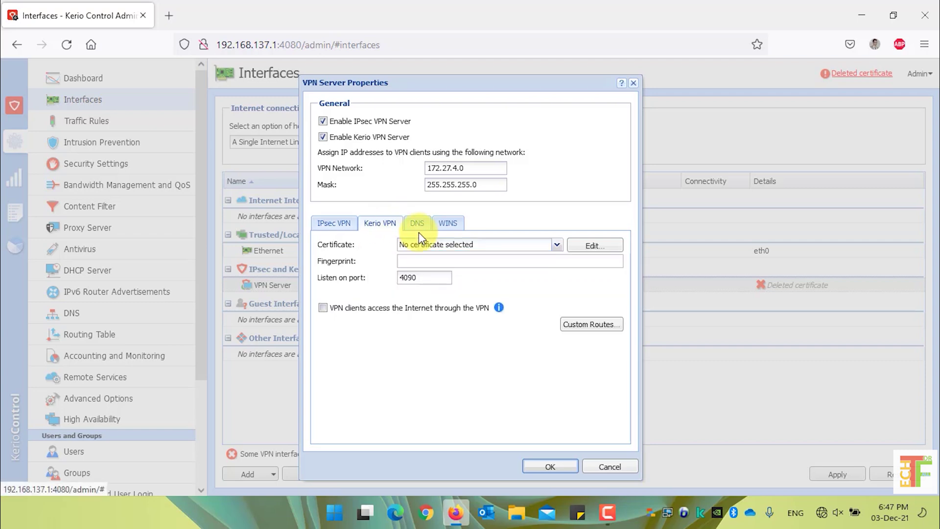
left_click(556, 247)
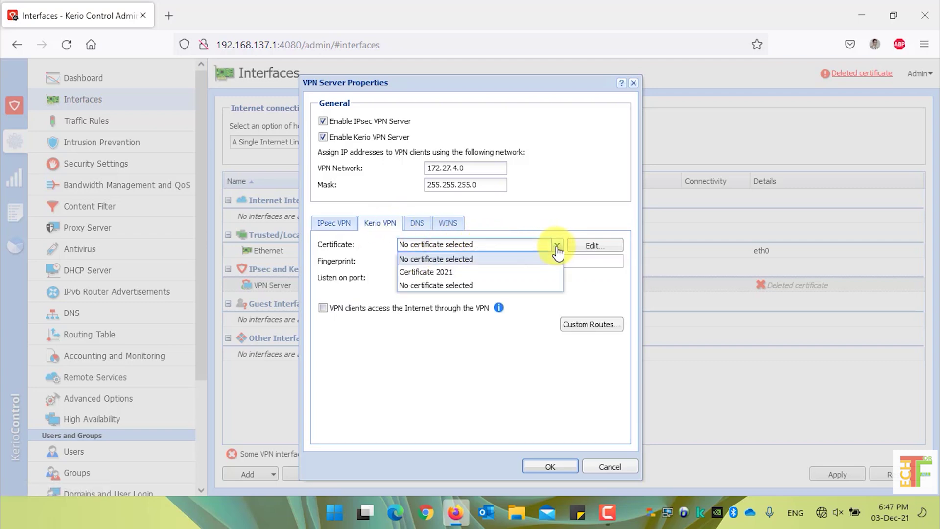
left_click(511, 273)
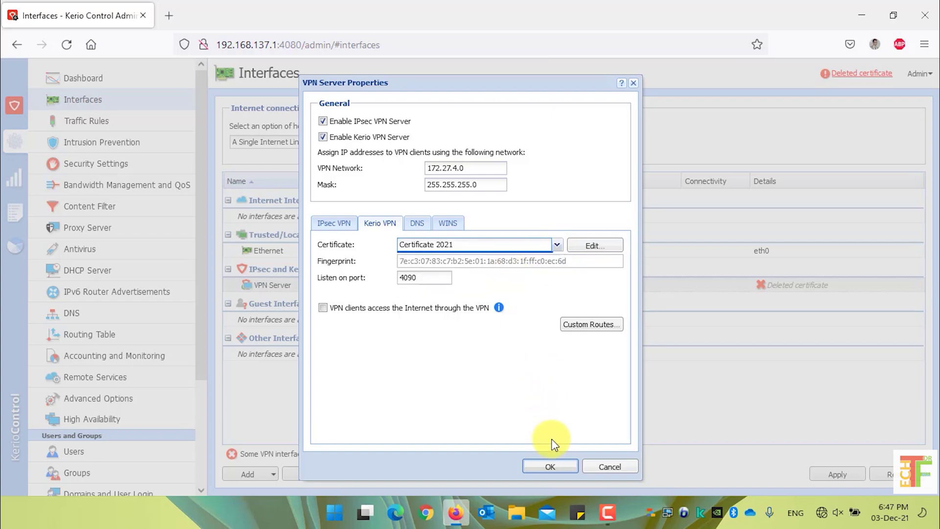
left_click(561, 467)
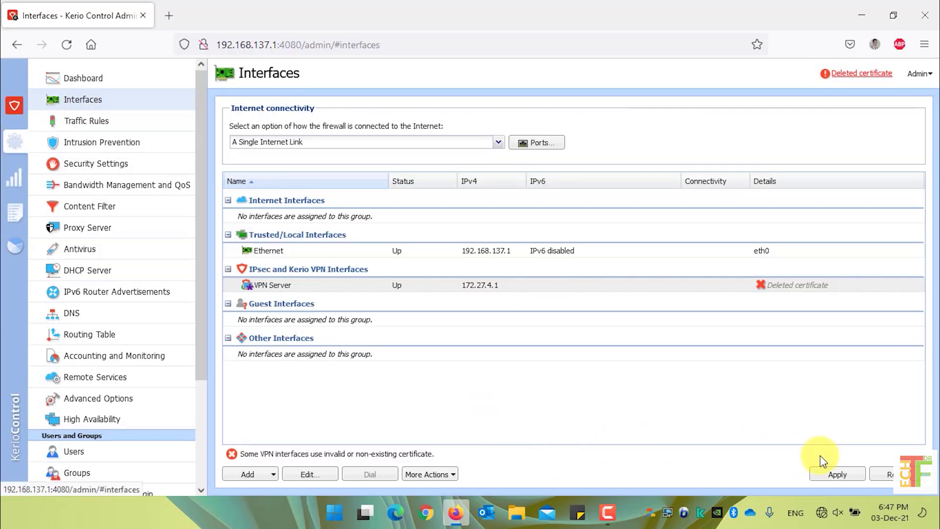
left_click(837, 475)
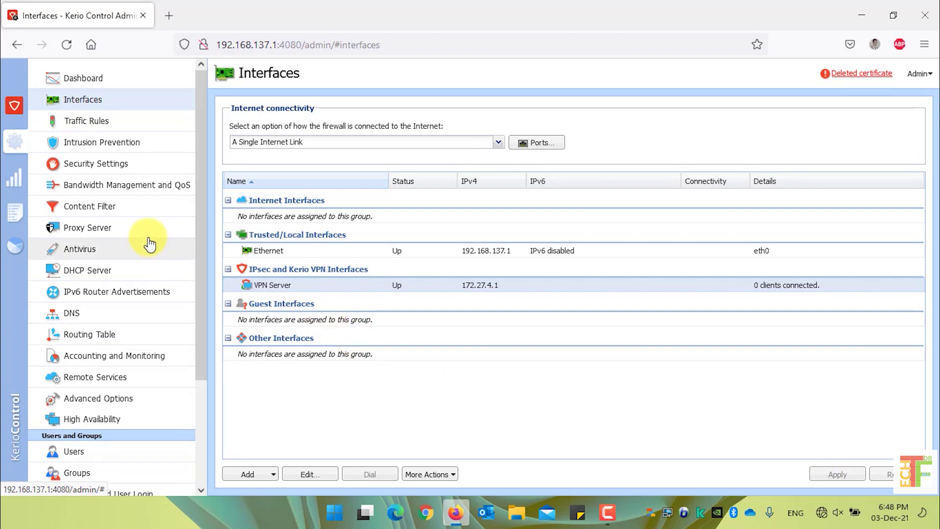
Step: Choose Certificate 2021 as the Reverse Proxy default certificate, apply, and go to Advanced Options
left_click(100, 229)
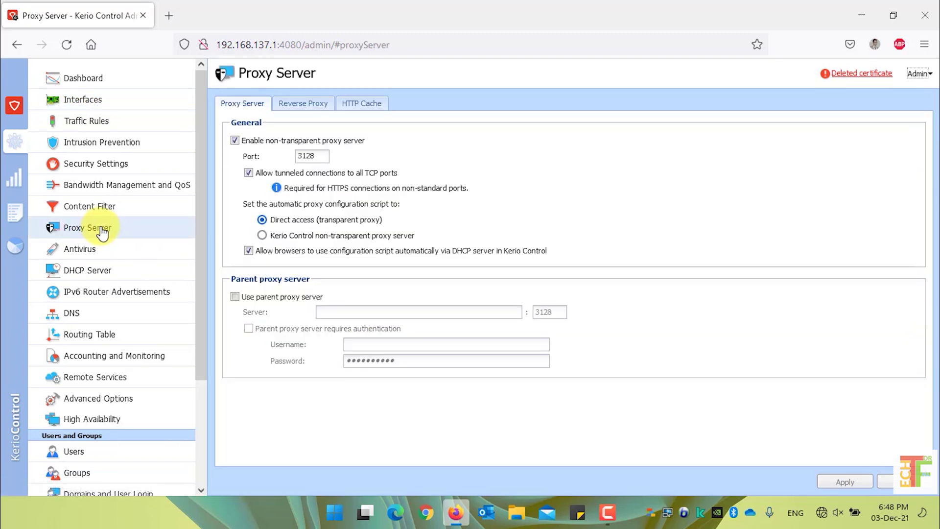
left_click(304, 104)
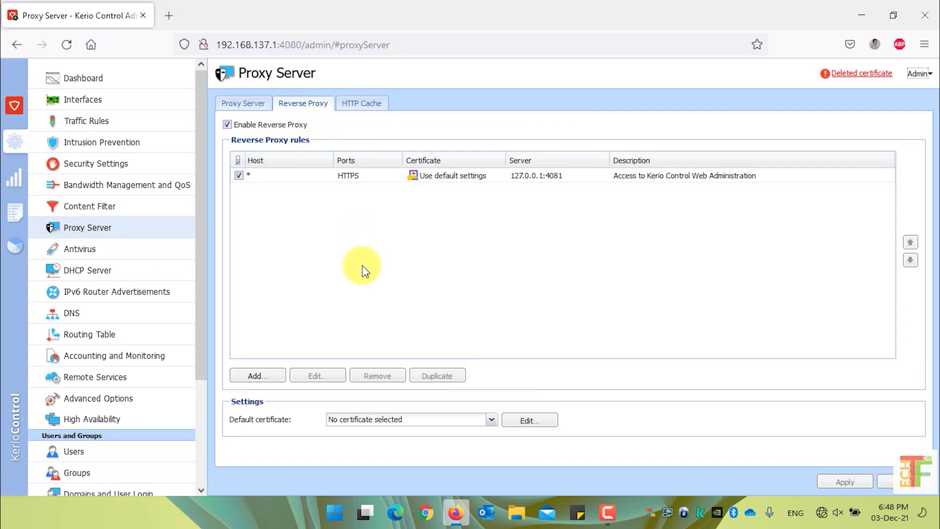
left_click(492, 420)
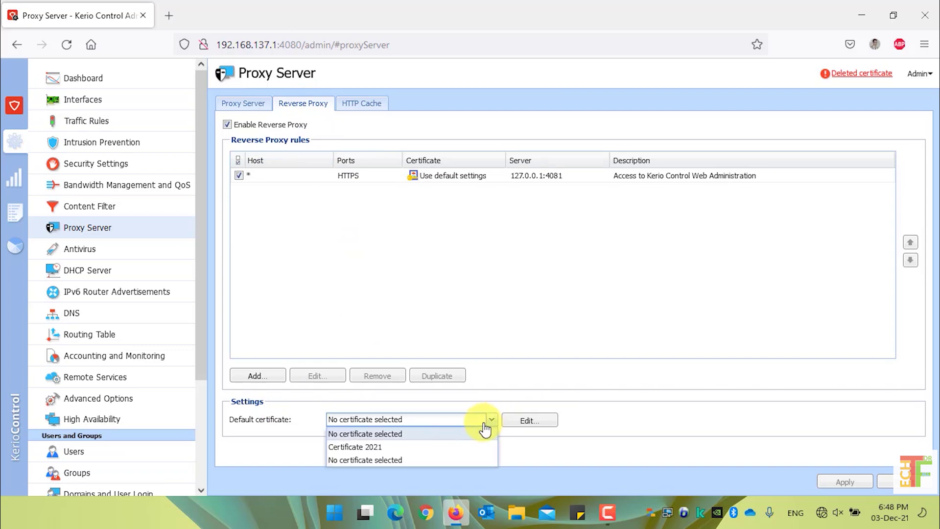
left_click(411, 446)
left_click(839, 483)
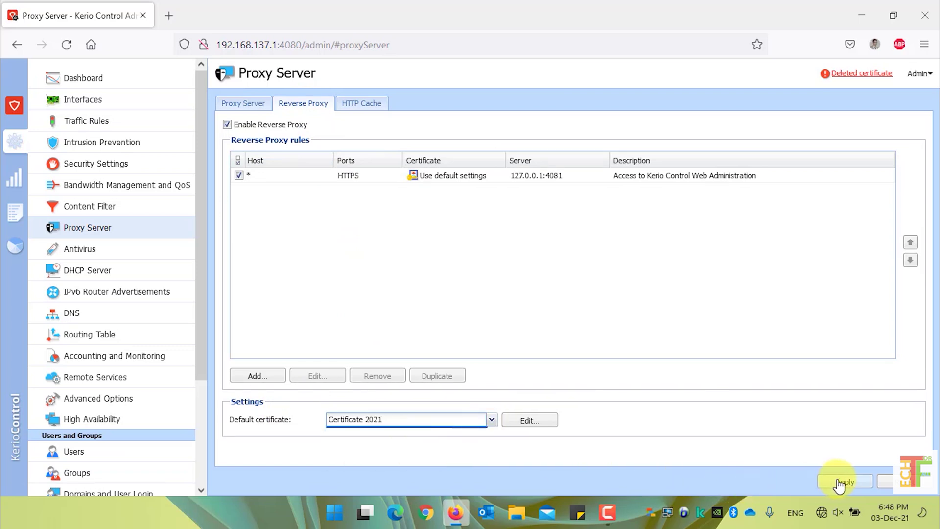
left_click(839, 483)
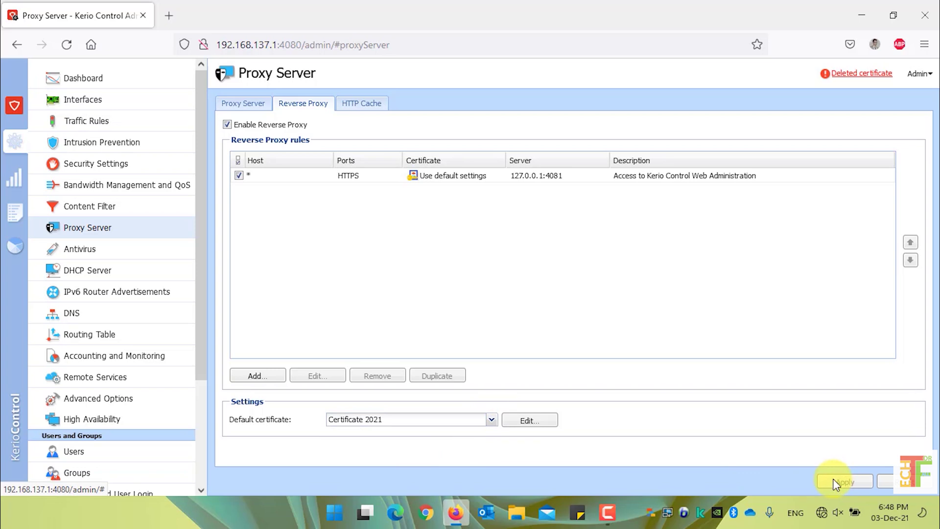
left_click(151, 407)
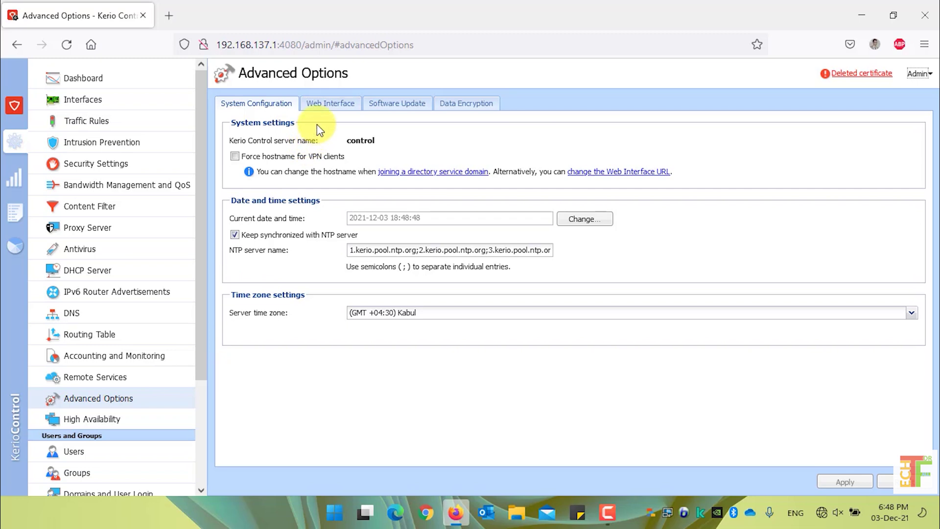
Step: Select Certificate 2021 as the Web Interface SSL certificate, apply, and confirm the choice
left_click(329, 113)
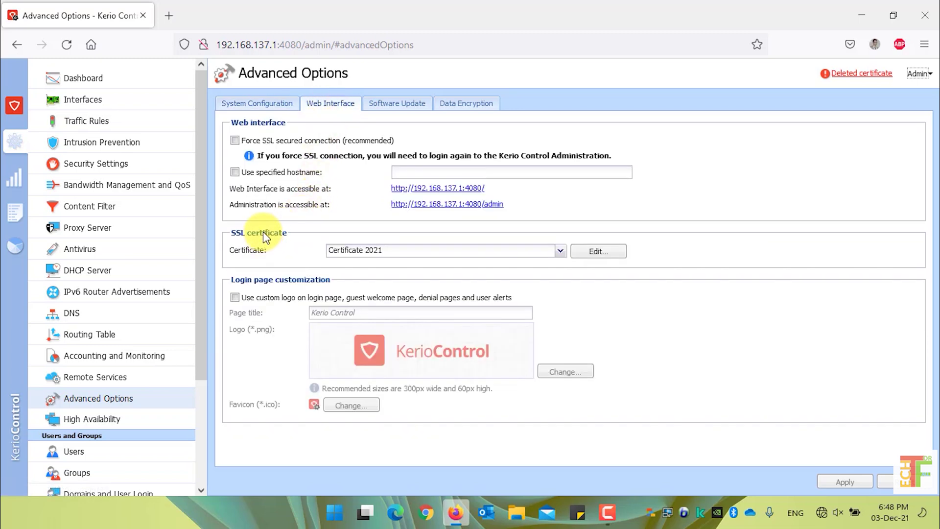
left_click(560, 252)
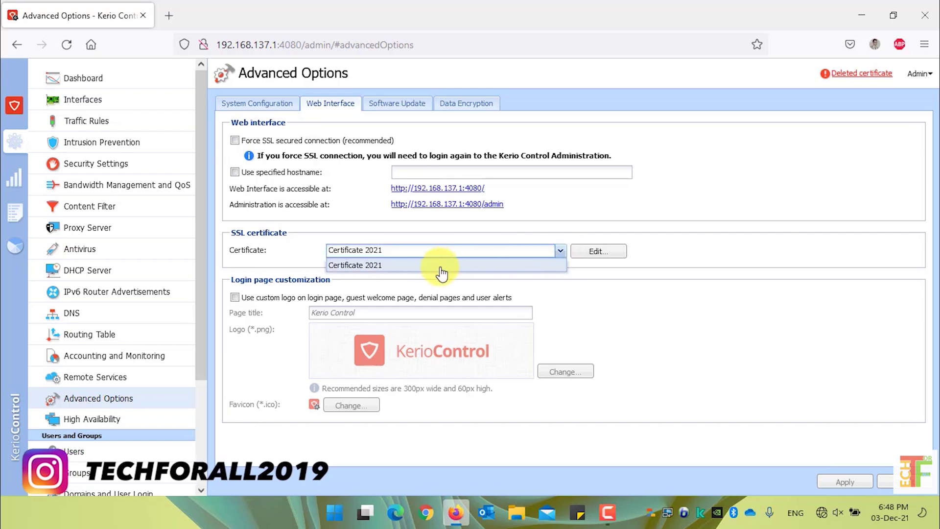
left_click(369, 266)
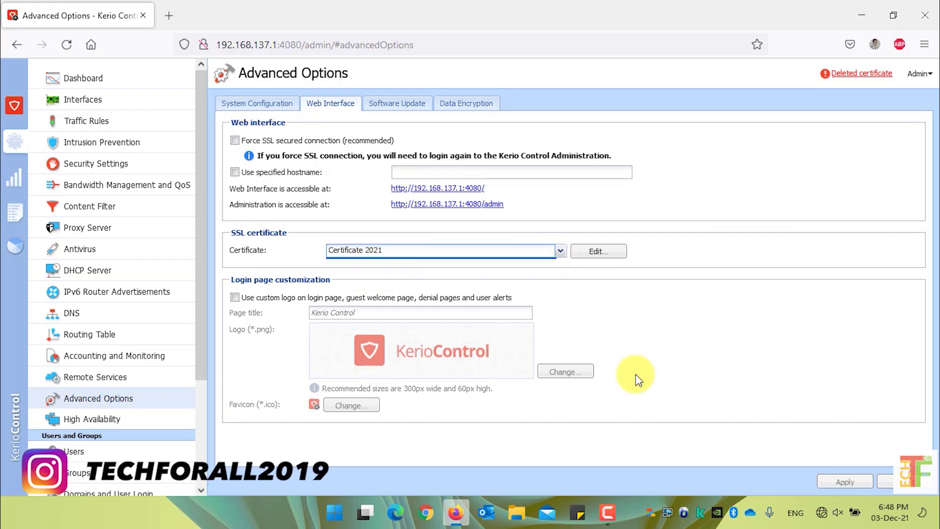
left_click(839, 481)
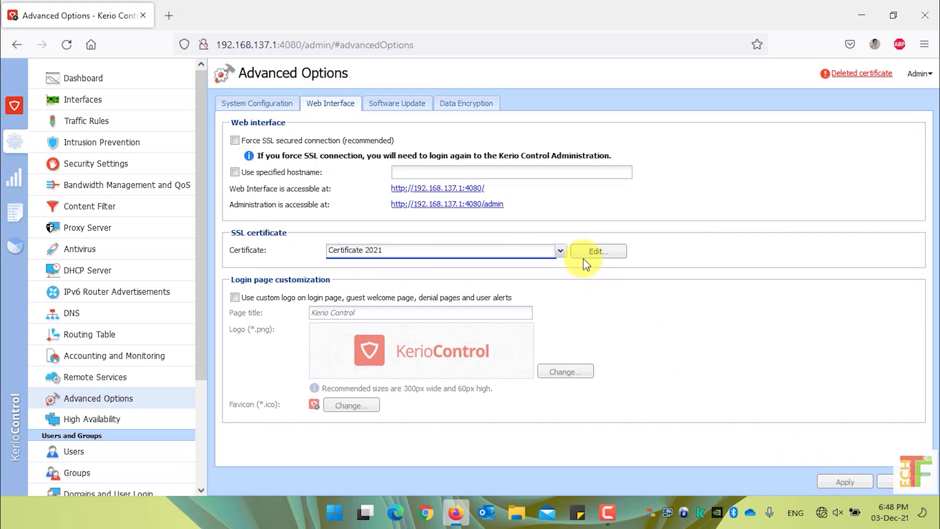
left_click(560, 252)
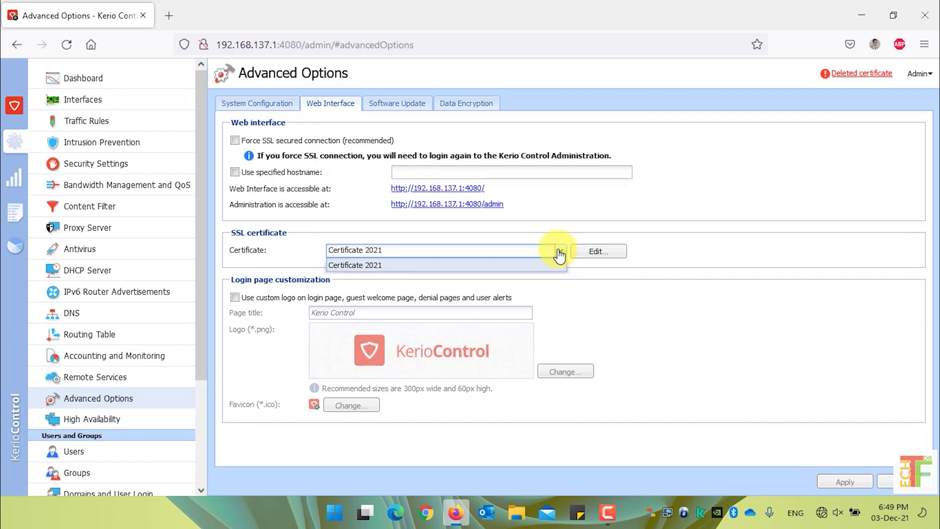
left_click(368, 267)
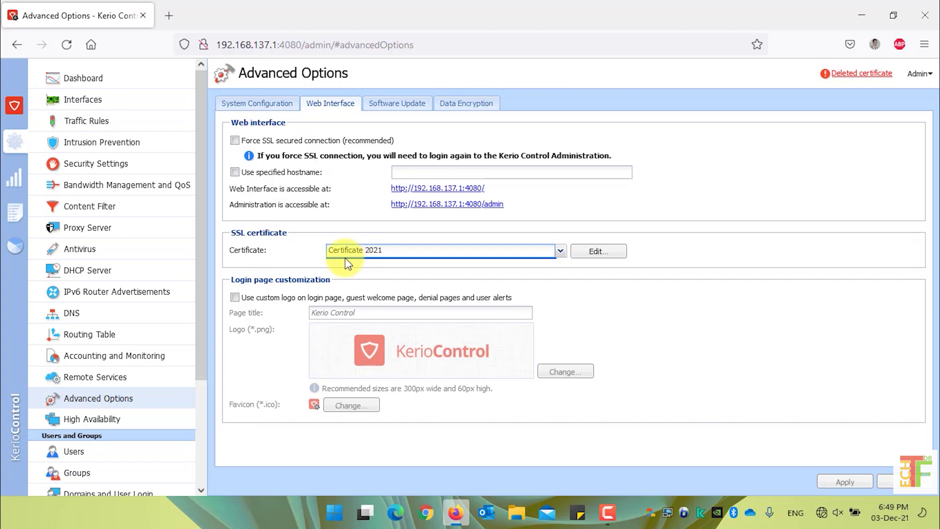
scroll(140, 279, "down", 3)
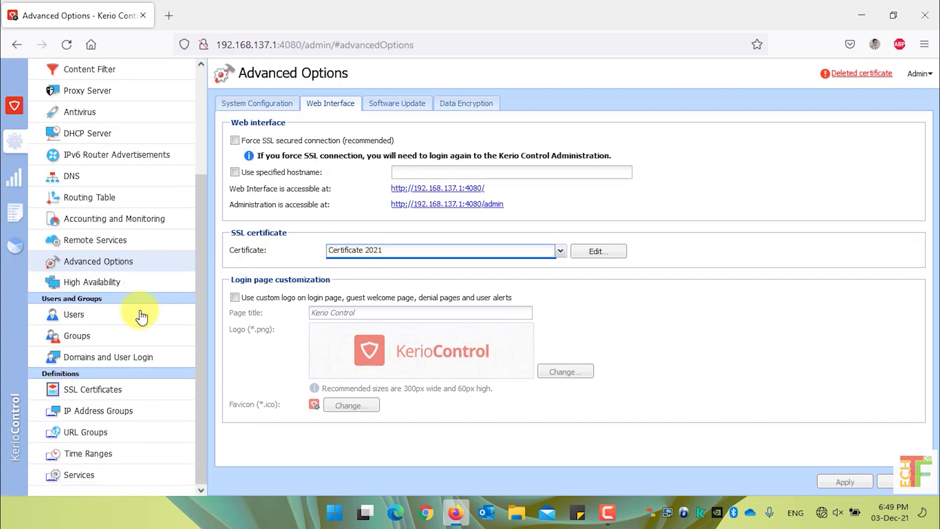
Step: In Domains and User Login, pick Certificate 2021 as the RADIUS server certificate and apply
left_click(137, 362)
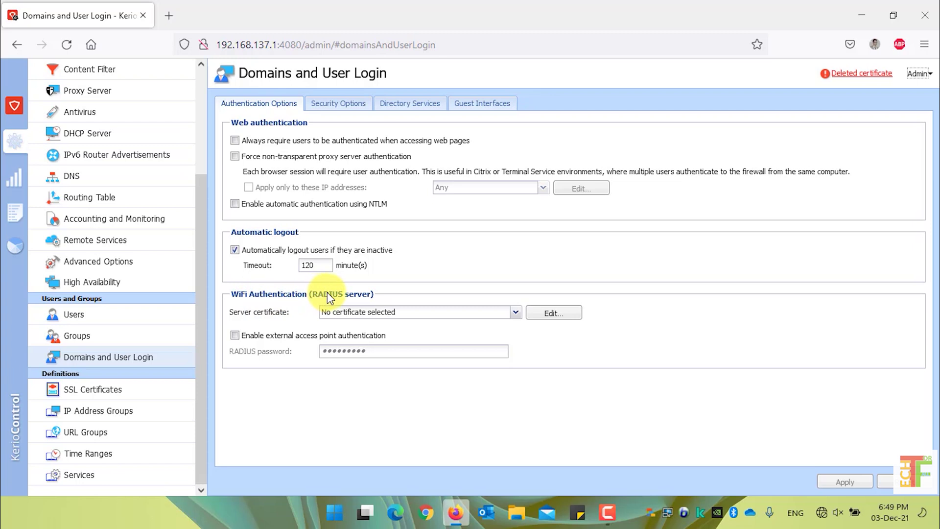
left_click(516, 318)
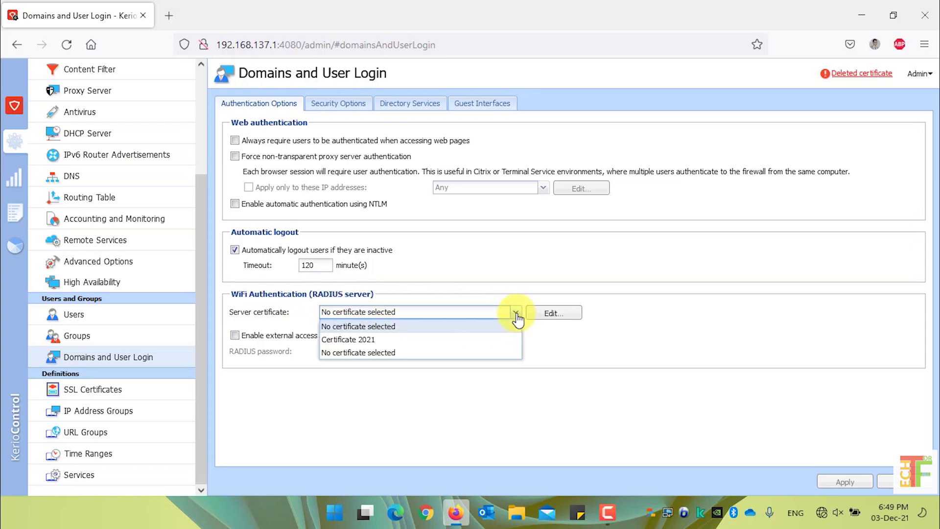
left_click(457, 340)
left_click(846, 482)
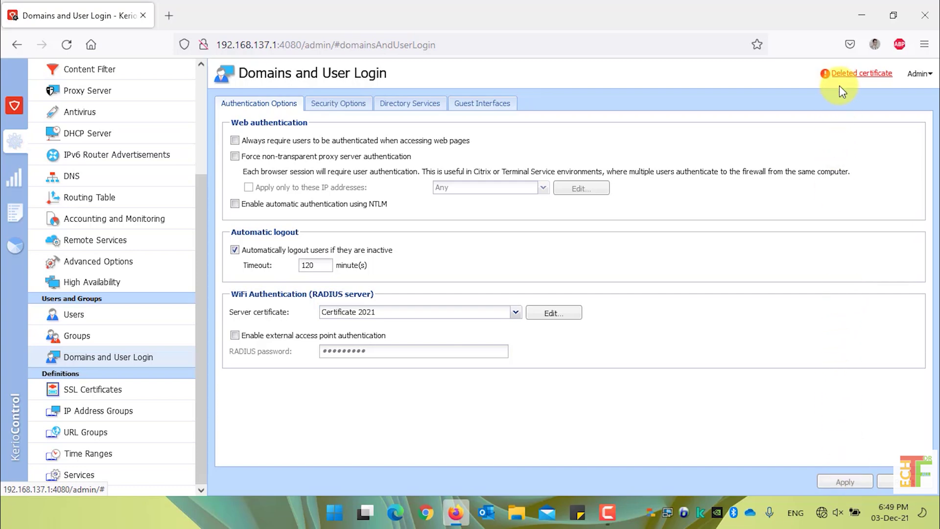
Step: Reselect Certificate 2021 as the web interface SSL certificate in Advanced Options and apply
left_click(854, 74)
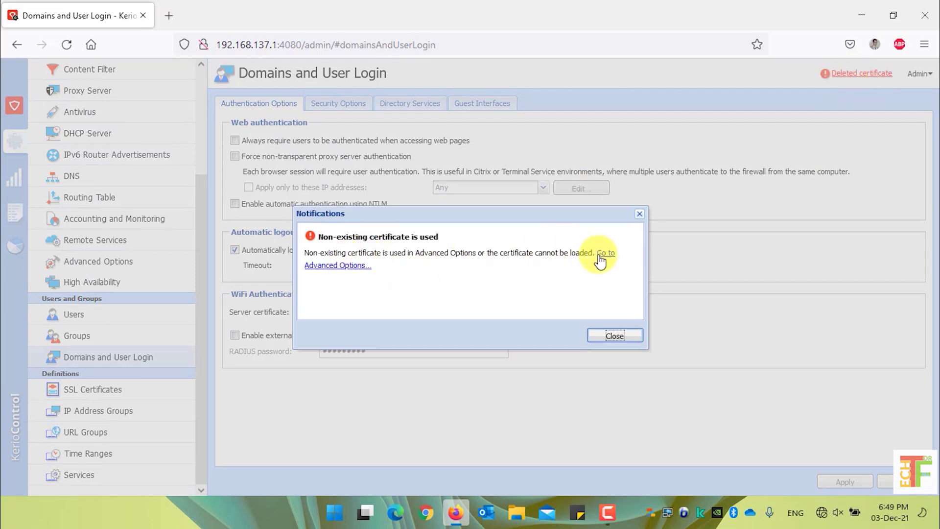
left_click(350, 267)
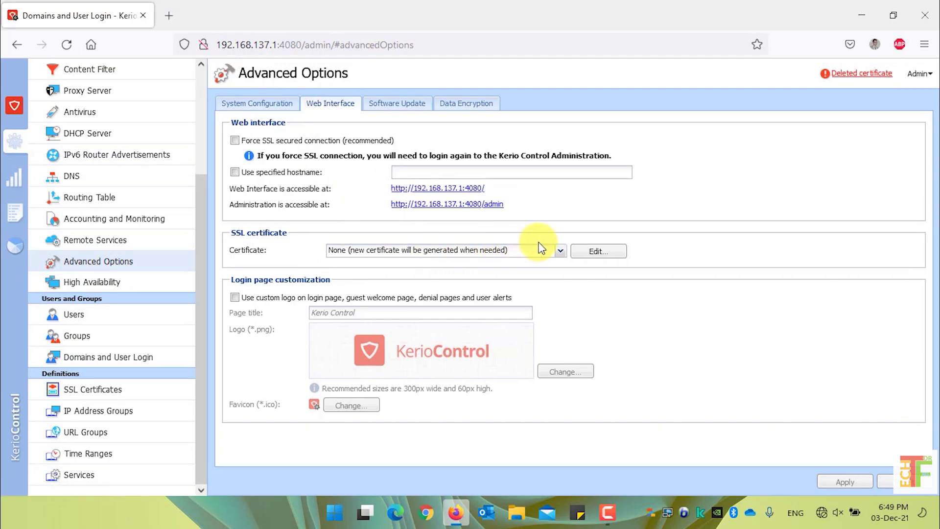
left_click(561, 253)
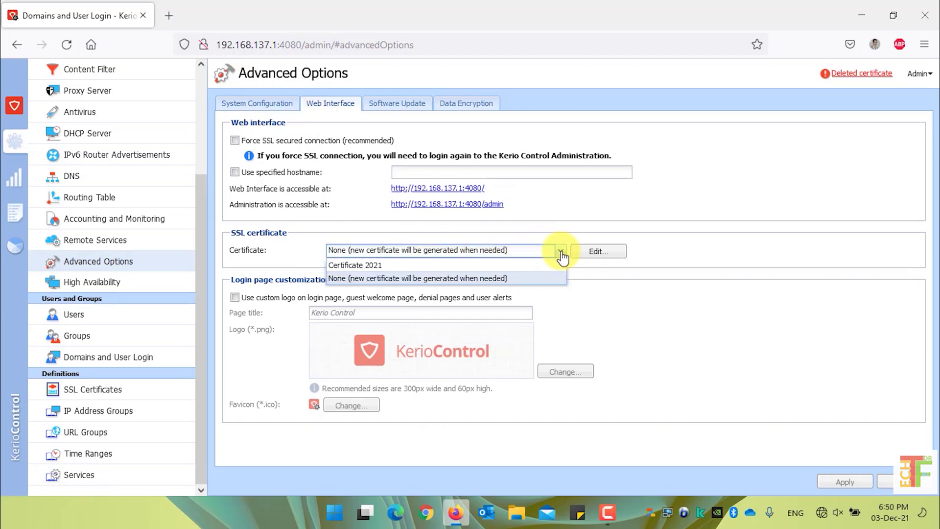
left_click(445, 267)
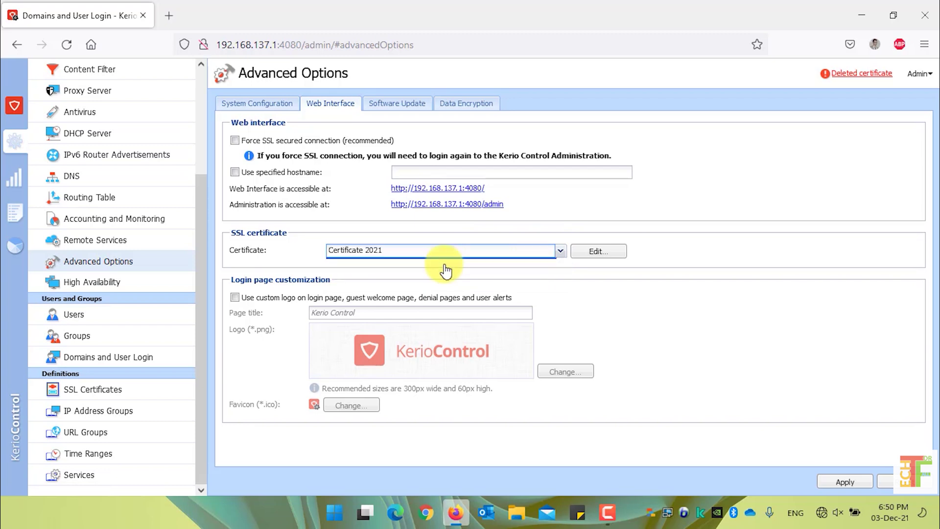
left_click(845, 484)
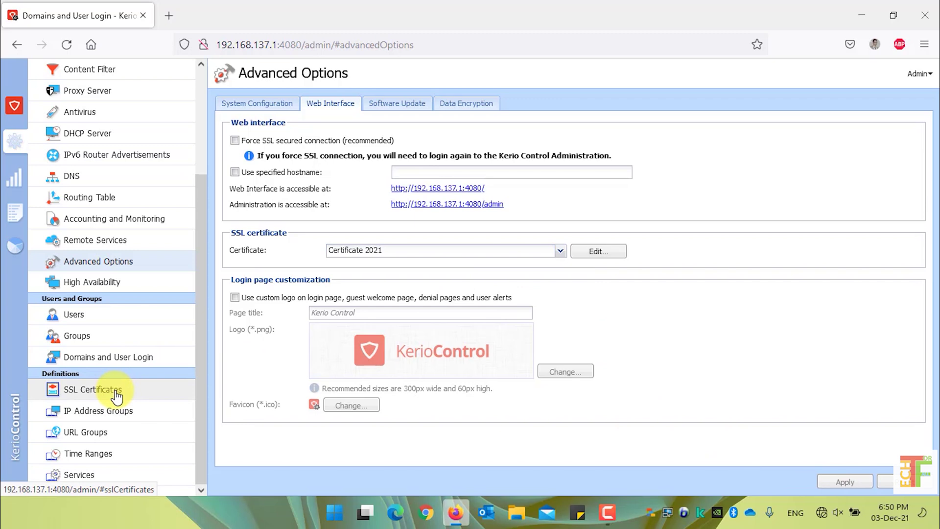
Step: Remove the Obsolete Local Authority certificate from SSL Certificates and apply the change
left_click(116, 392)
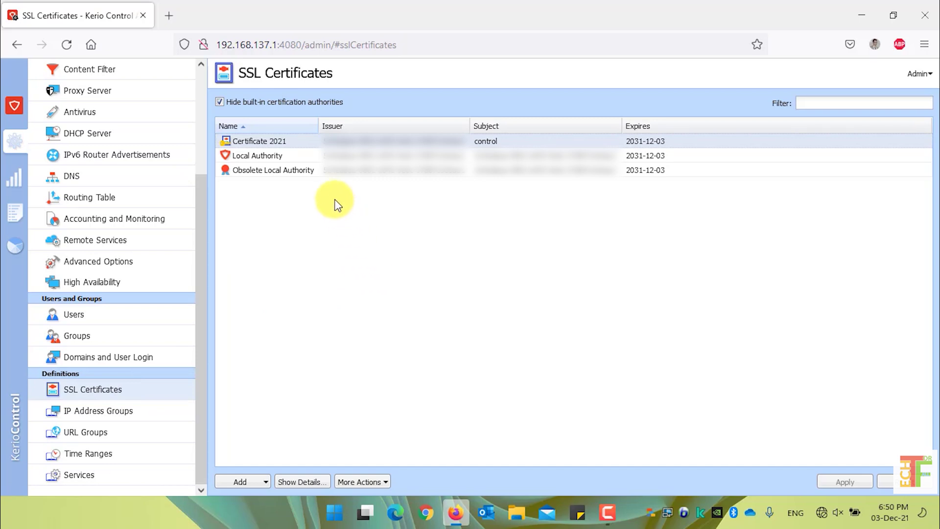
left_click(319, 171)
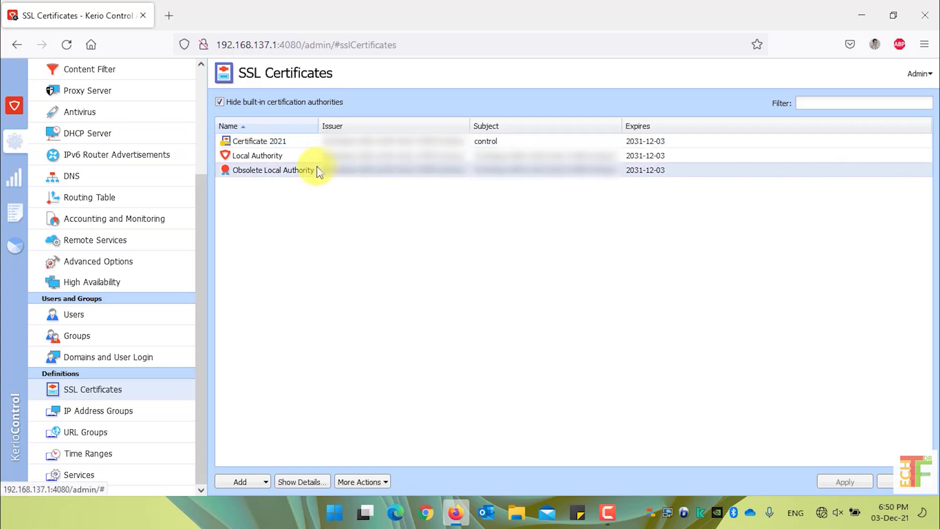
right_click(319, 171)
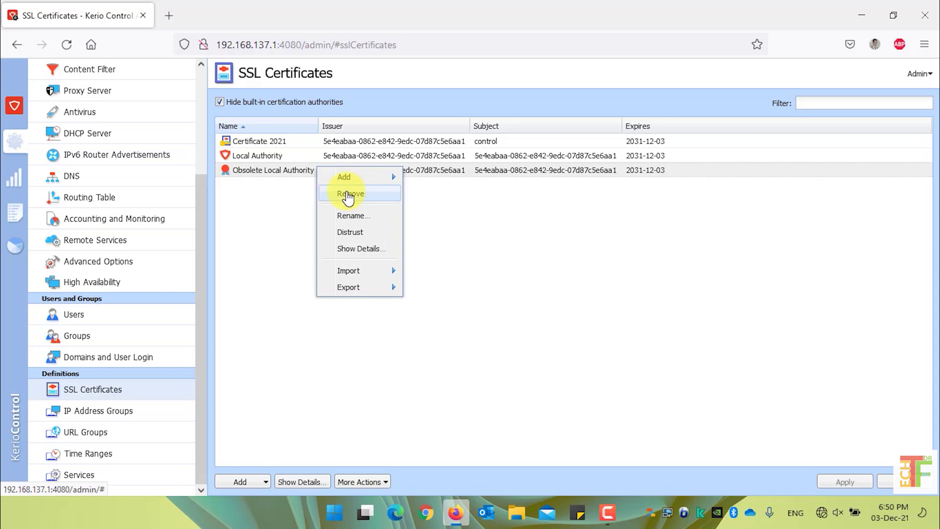
left_click(278, 176)
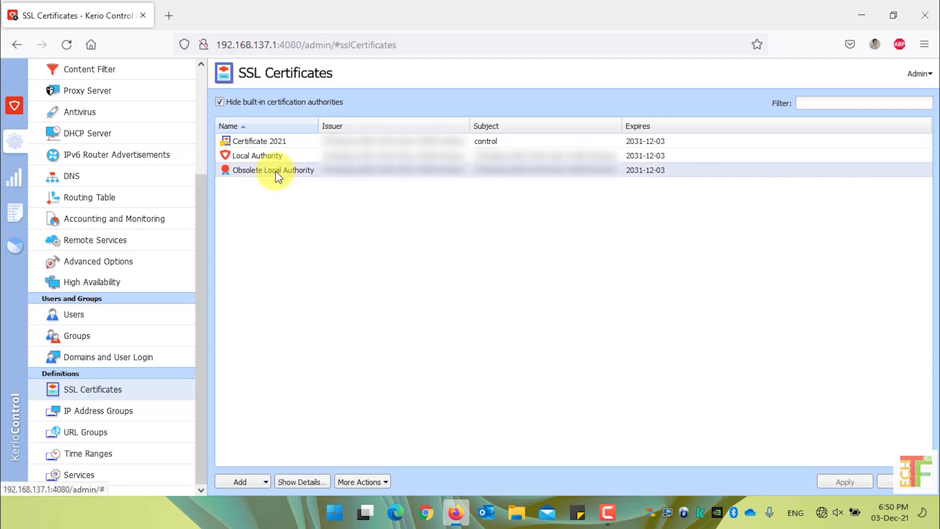
left_click(379, 484)
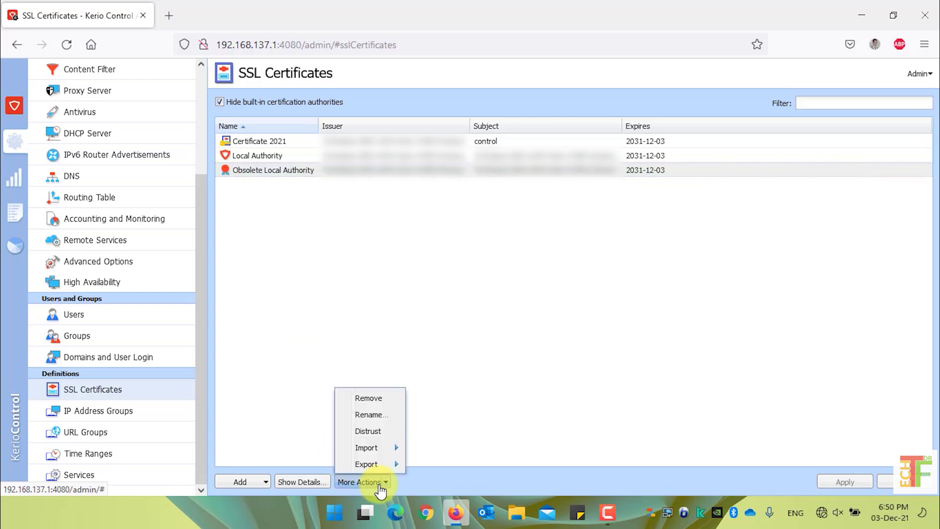
left_click(372, 398)
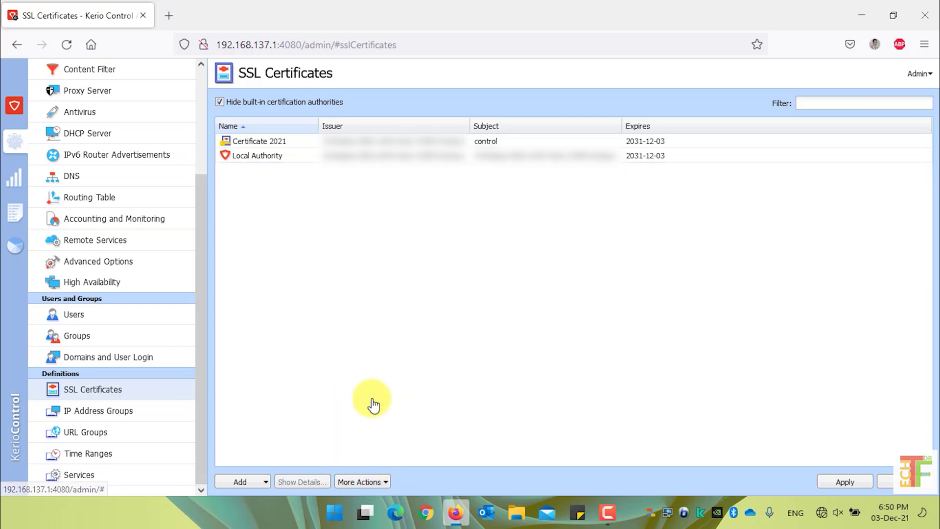
left_click(841, 483)
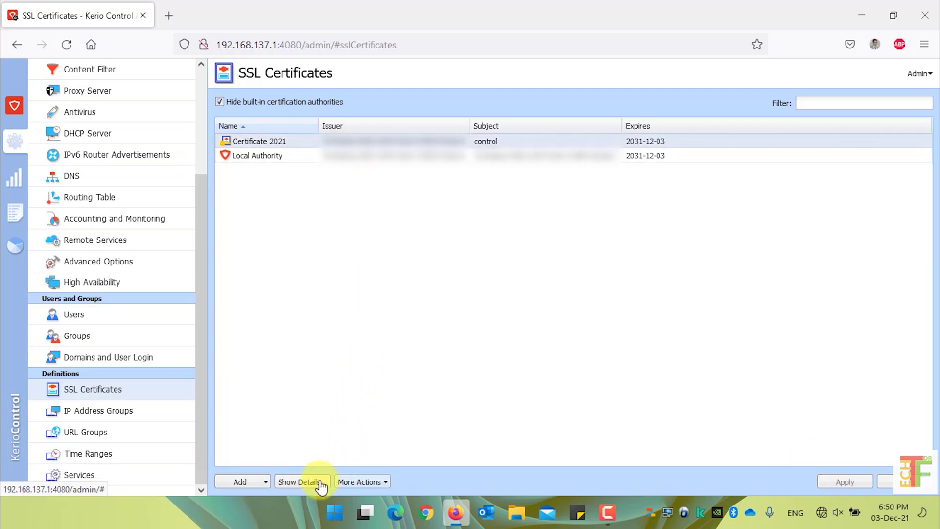
left_click(301, 481)
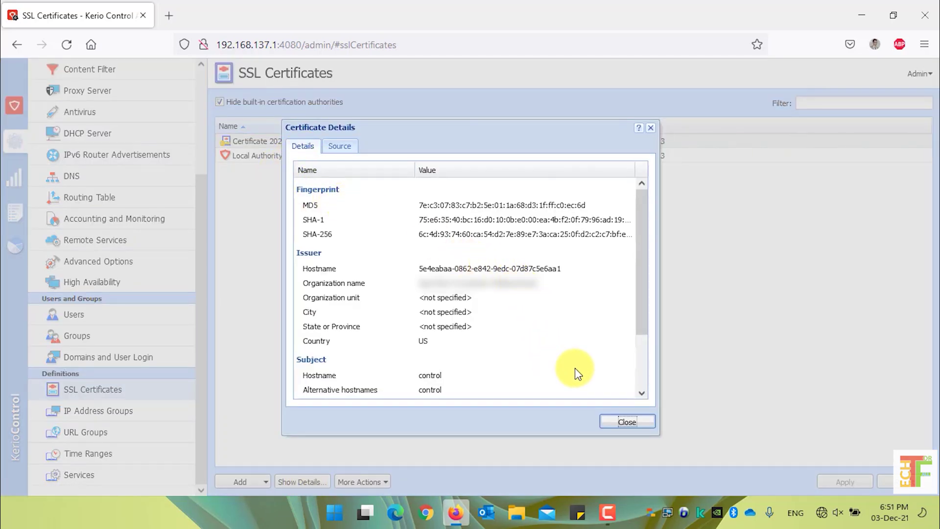
left_click(632, 424)
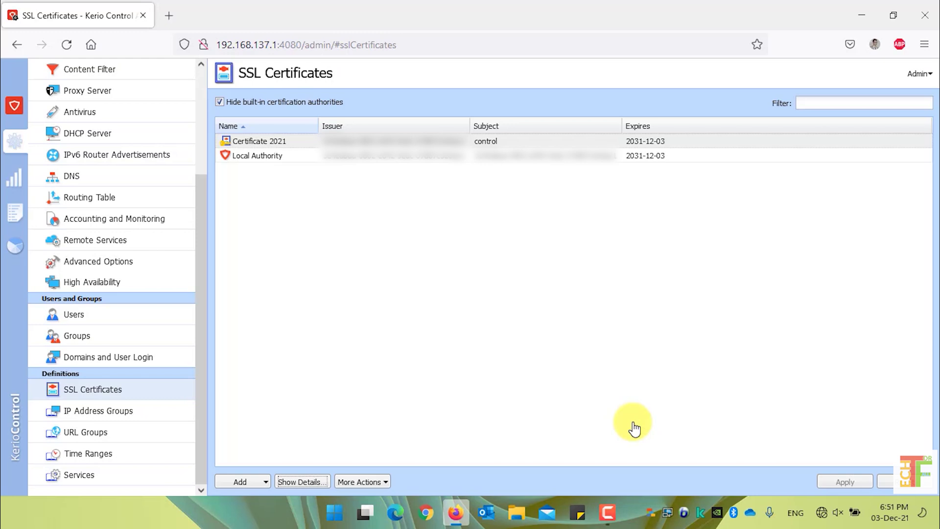